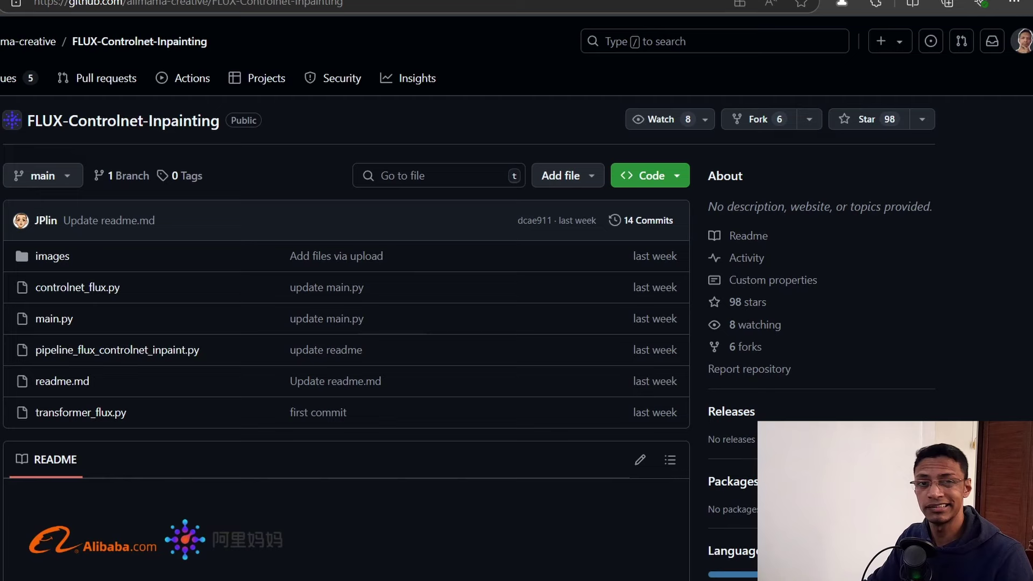
Scroll through the portal inpainting workflow and open the ComfyUI Manager menu from the top bar.
{"action": "scroll", "coordinate": [963, 309], "scroll_direction": "down", "scroll_amount": 5}
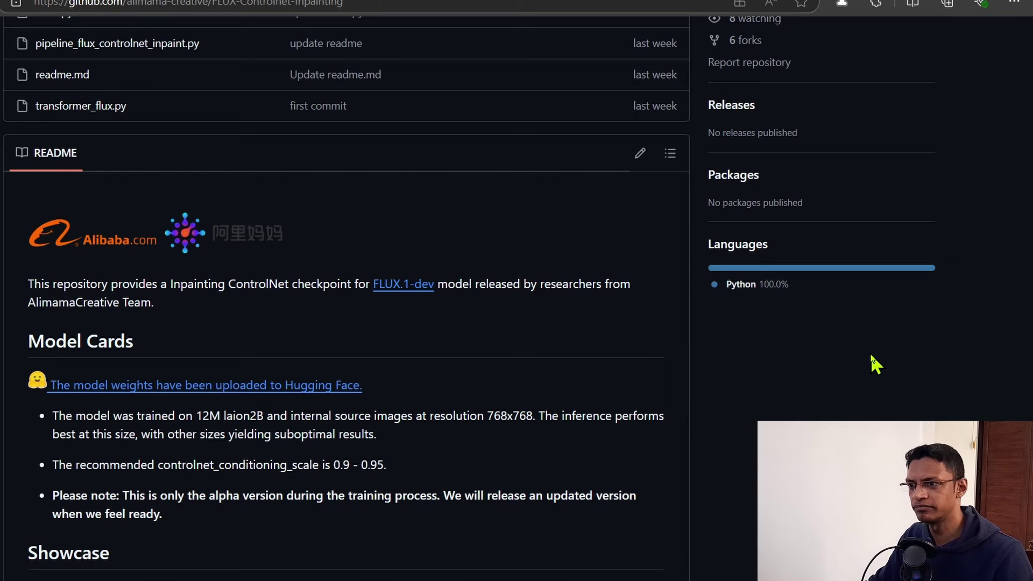
{"action": "scroll", "coordinate": [871, 355], "scroll_direction": "down", "scroll_amount": 4}
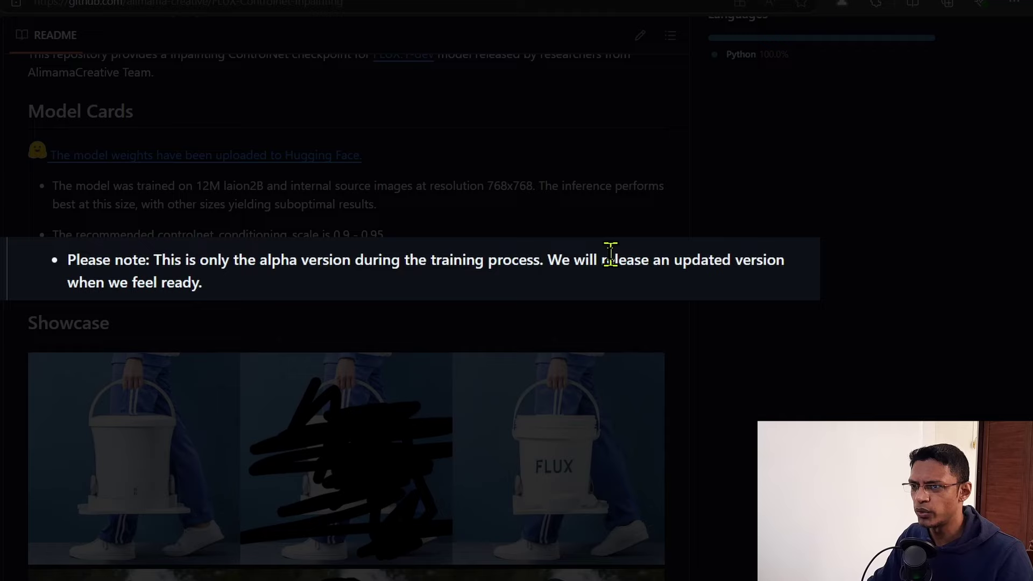
{"action": "scroll", "coordinate": [253, 343], "scroll_direction": "up", "scroll_amount": 3}
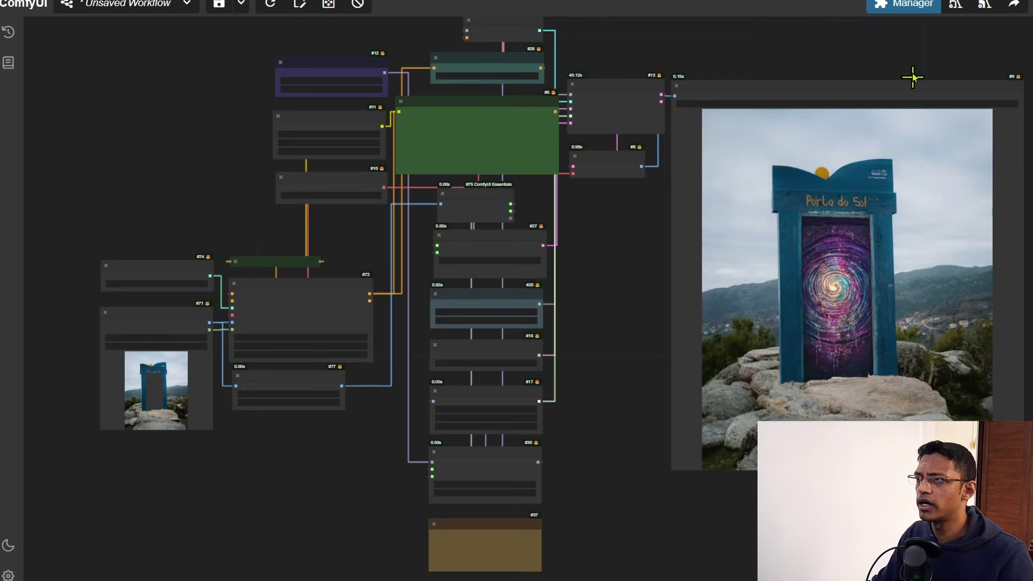
{"action": "left_click", "coordinate": [909, 6]}
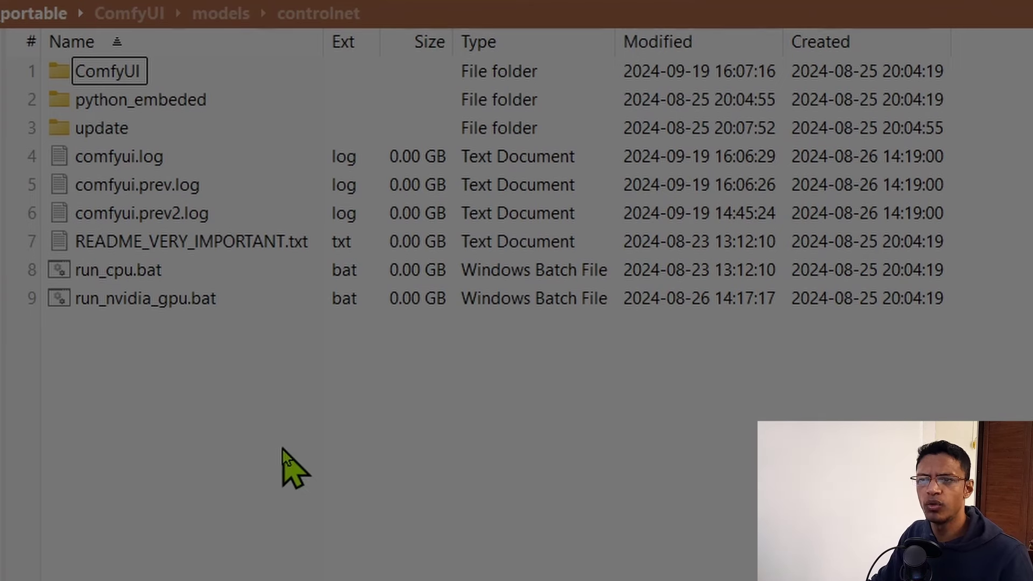
Enter the portable install's update folder and select update_comfyui.bat.
{"action": "left_click", "coordinate": [119, 131]}
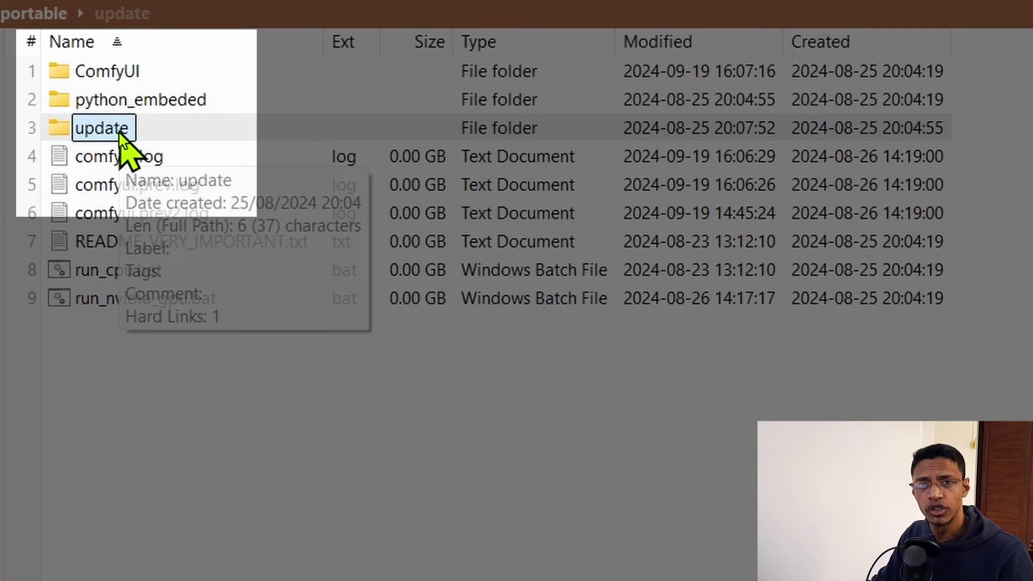
{"action": "double_click", "coordinate": [128, 135]}
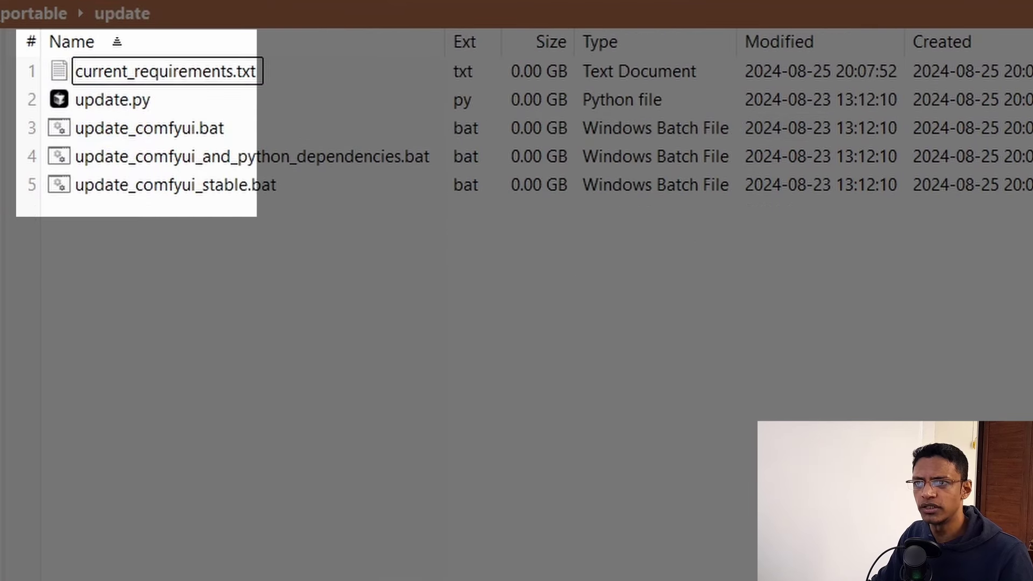
{"action": "left_click", "coordinate": [139, 130]}
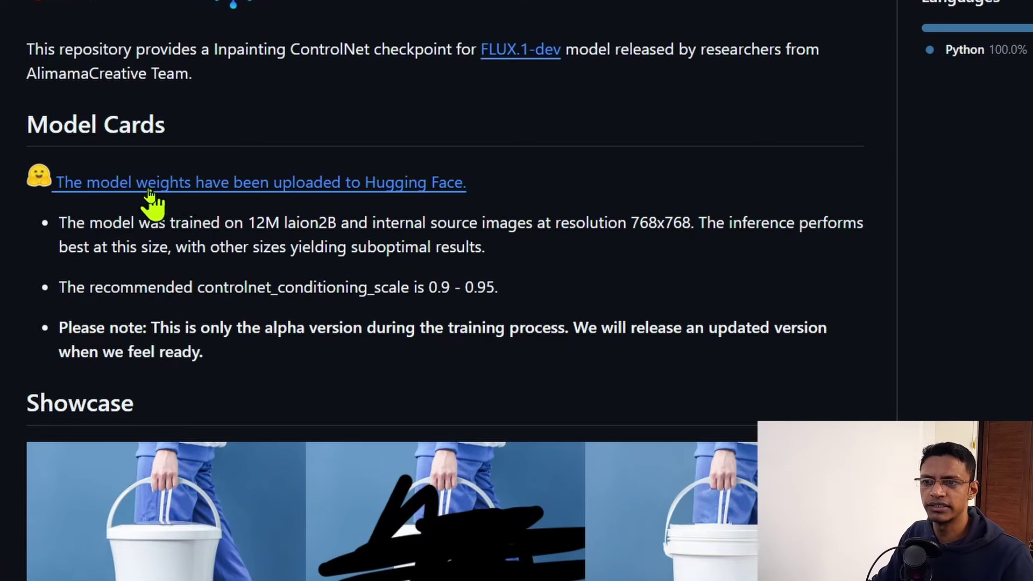
Open the FLUX.1-dev-Controlnet-Inpainting-Alpha model card and highlight its 768x768 training resolution.
{"action": "left_click", "coordinate": [259, 183]}
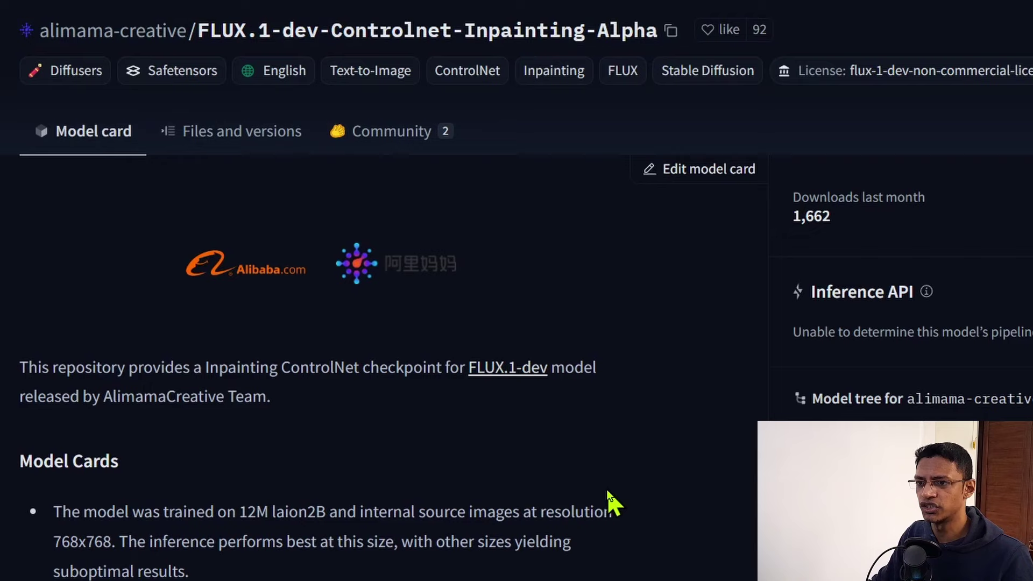
{"action": "scroll", "coordinate": [607, 502], "scroll_direction": "down", "scroll_amount": 5}
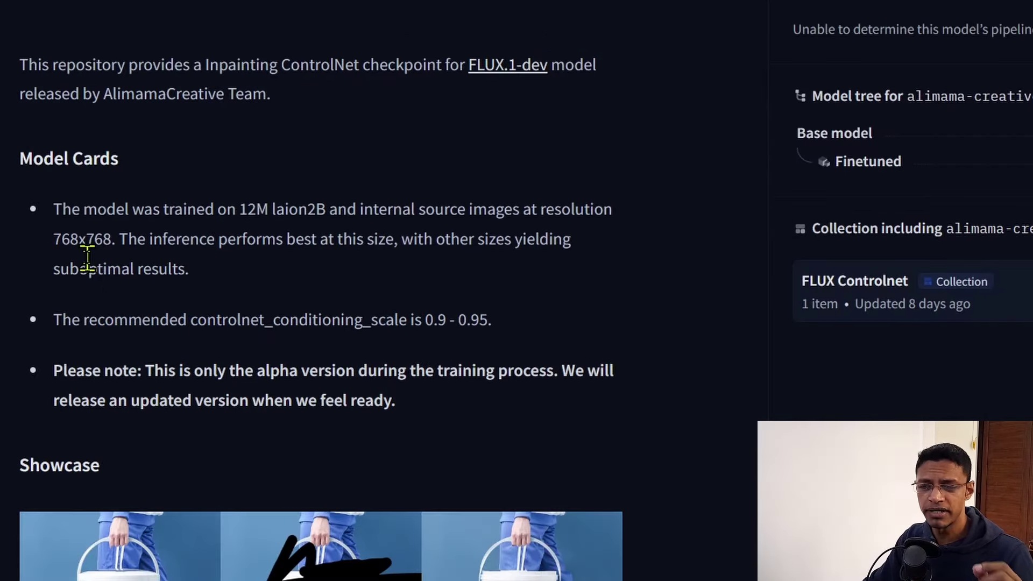
{"action": "left_click_drag", "start_coordinate": [53, 240], "coordinate": [112, 240]}
{"action": "left_click", "coordinate": [270, 318]}
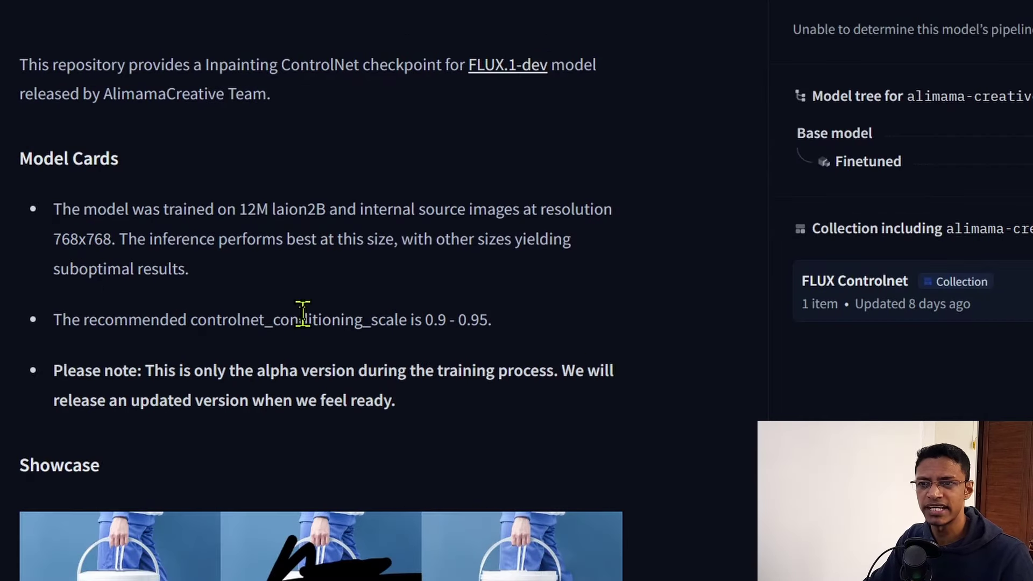
{"action": "scroll", "coordinate": [486, 414], "scroll_direction": "down", "scroll_amount": 2}
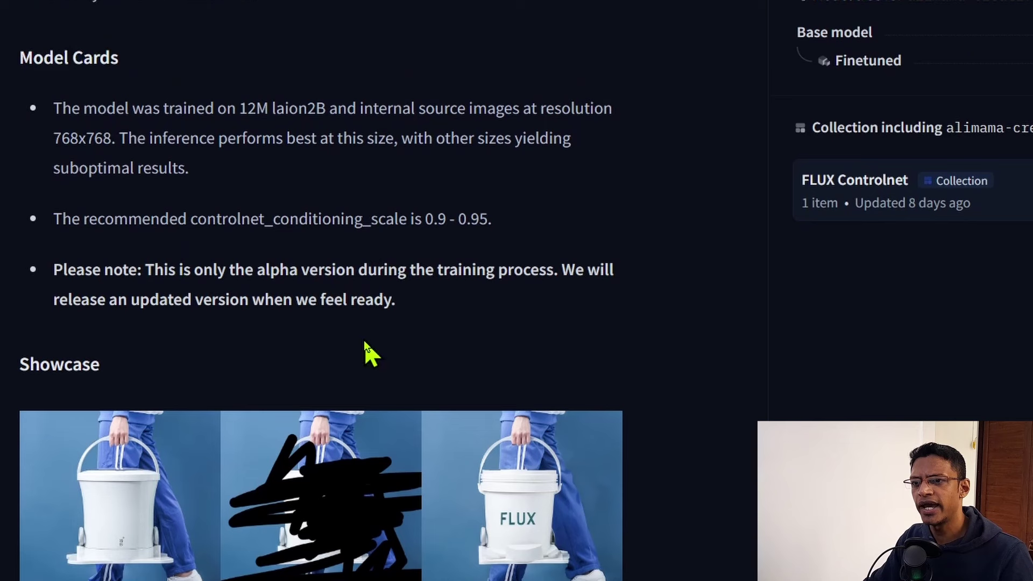
{"action": "left_click_drag", "start_coordinate": [207, 219], "coordinate": [532, 224]}
{"action": "left_click", "coordinate": [377, 269]}
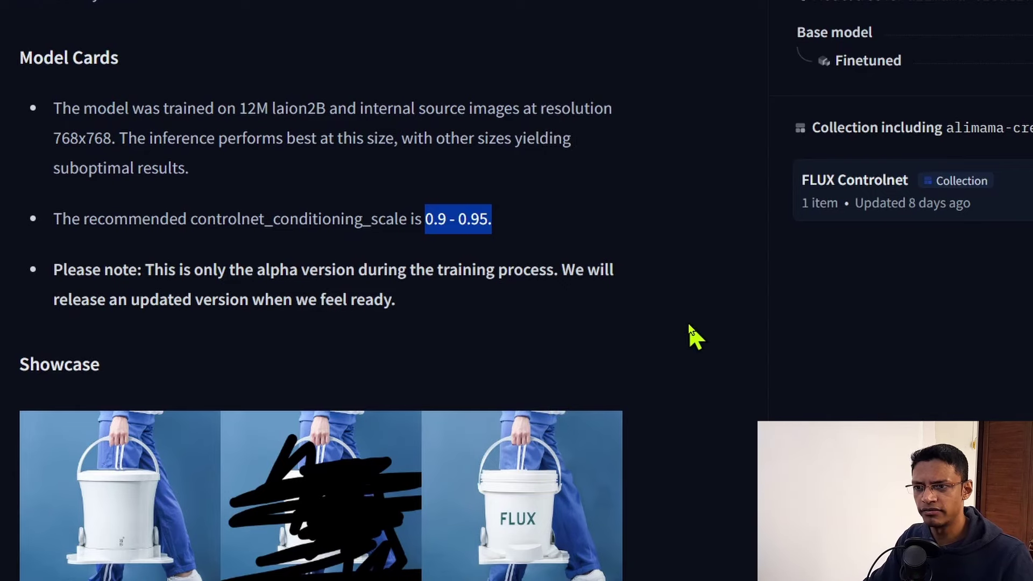
Show the repository's Files and versions list with the 4.28 GB diffusion_pytorch_model.safetensors.
{"action": "scroll", "coordinate": [687, 330], "scroll_direction": "down", "scroll_amount": 7}
{"action": "scroll", "coordinate": [703, 334], "scroll_direction": "down", "scroll_amount": 2}
{"action": "scroll", "coordinate": [723, 343], "scroll_direction": "down", "scroll_amount": 3}
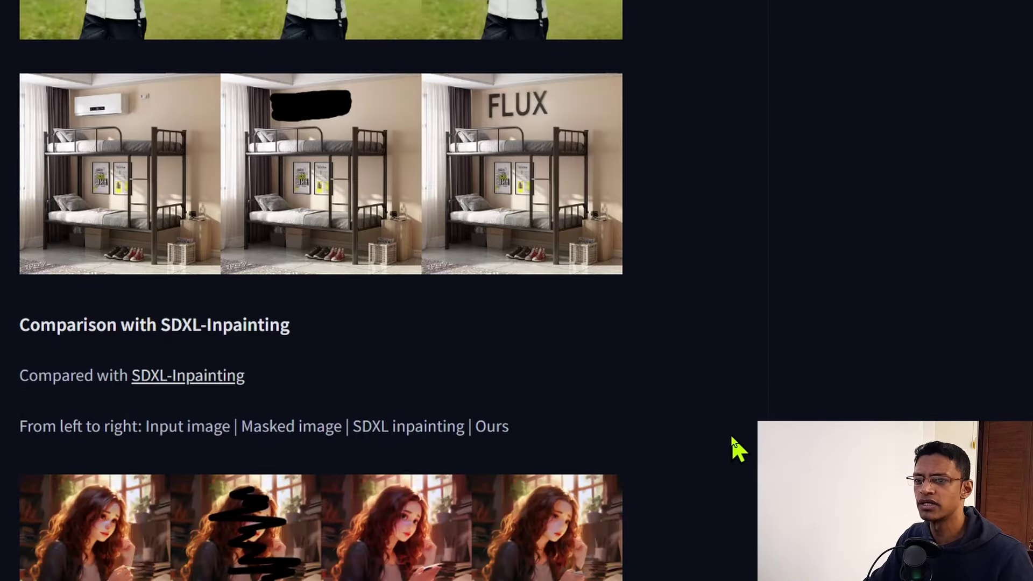
{"action": "scroll", "coordinate": [733, 447], "scroll_direction": "up", "scroll_amount": 20}
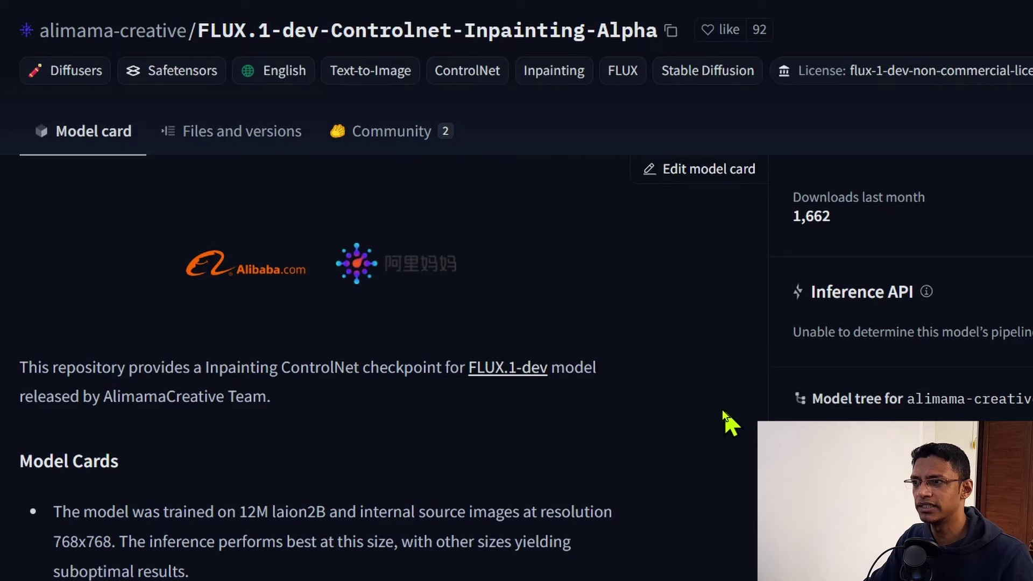
{"action": "left_click", "coordinate": [242, 144]}
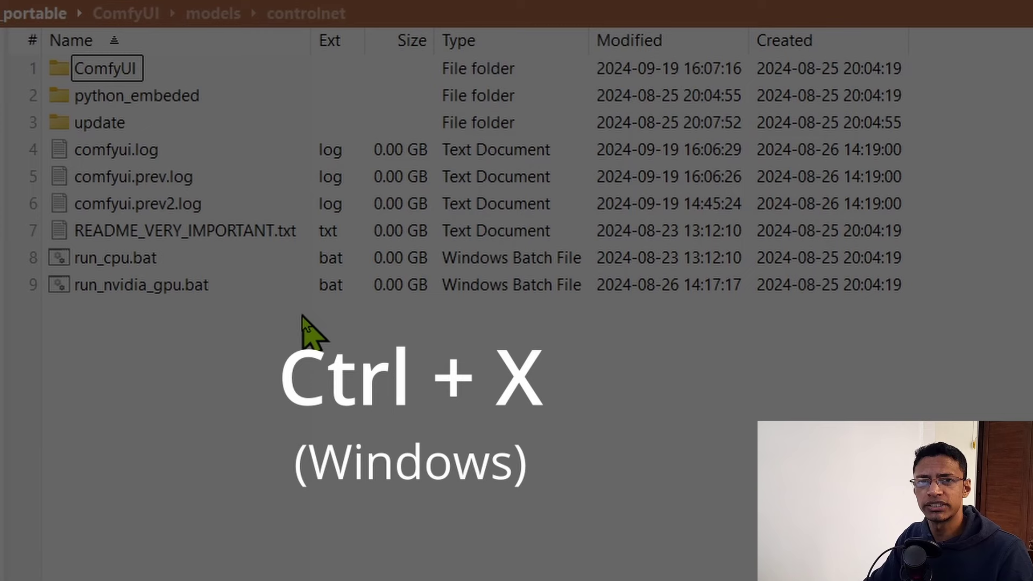
Navigate to ComfyUI/models/controlnet and select the 3.99 GB AliMama Flux ControlNet Inpaint.safetensors.
{"action": "double_click", "coordinate": [123, 77]}
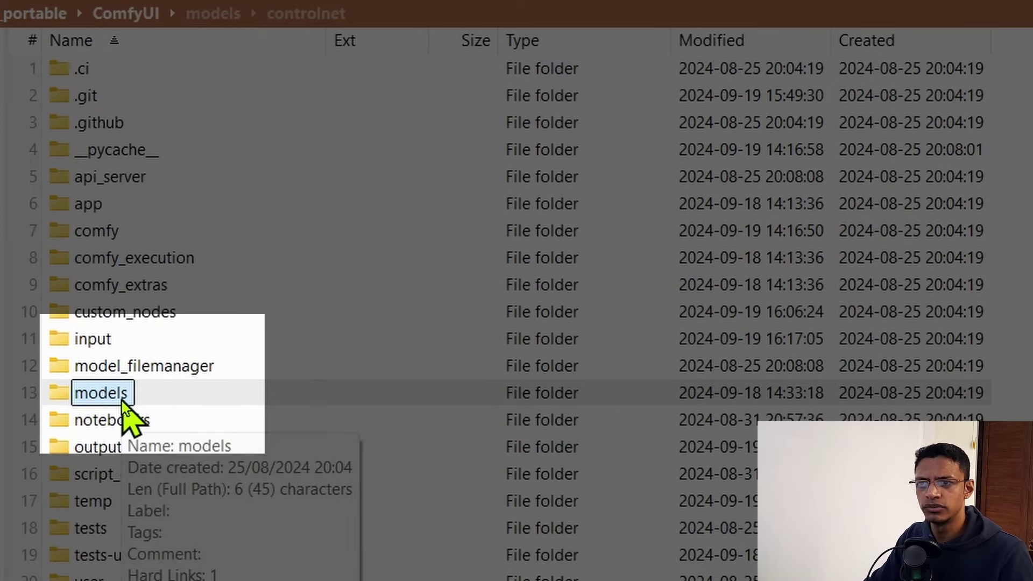
{"action": "double_click", "coordinate": [122, 402]}
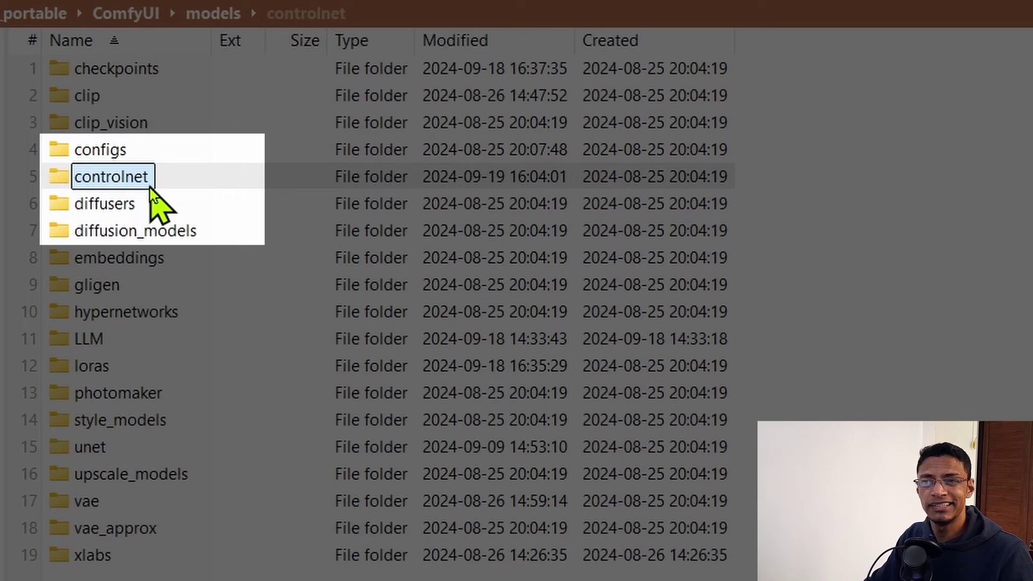
{"action": "double_click", "coordinate": [149, 188]}
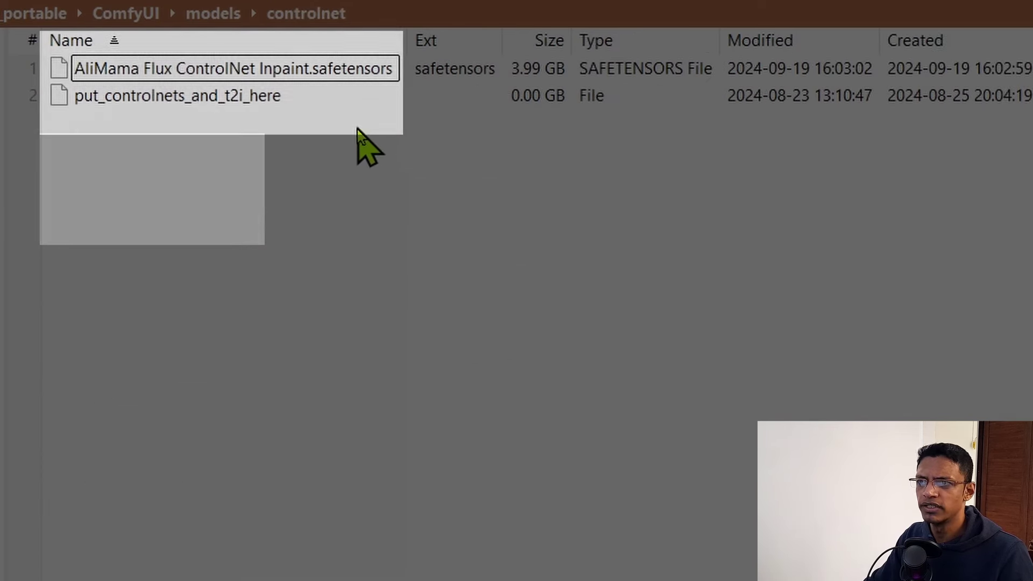
{"action": "key", "text": "space"}
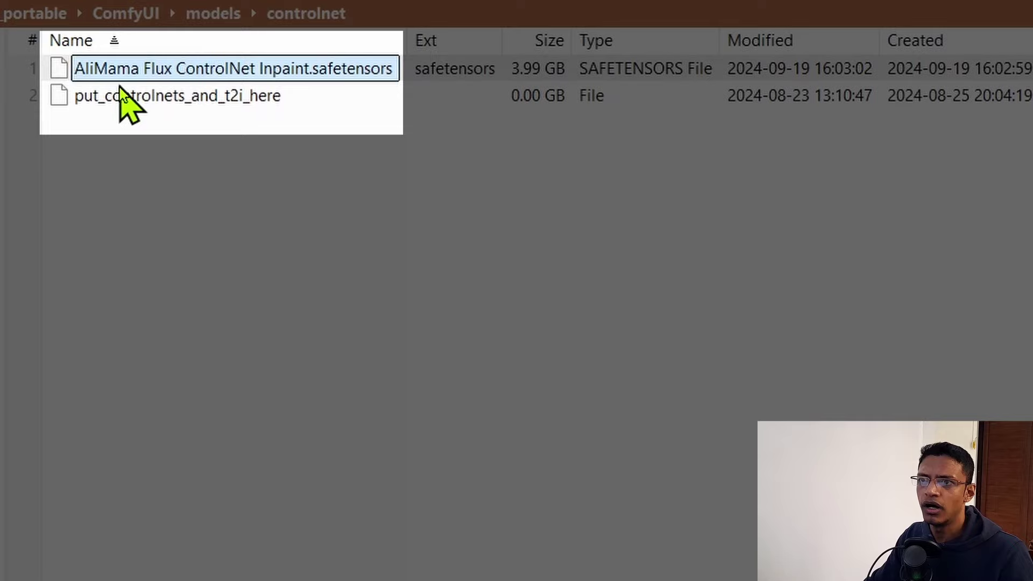
{"action": "mouse_move", "coordinate": [273, 82]}
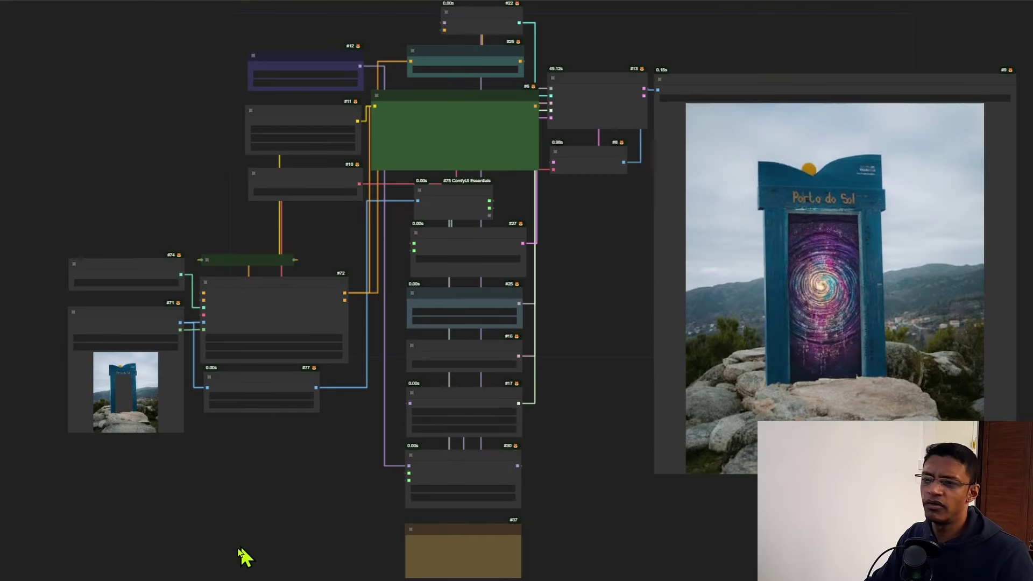
Zoom around the node graph to review the CLIP Text Encode prompt and the portal result.
{"action": "scroll", "coordinate": [184, 521], "scroll_direction": "up", "scroll_amount": 5}
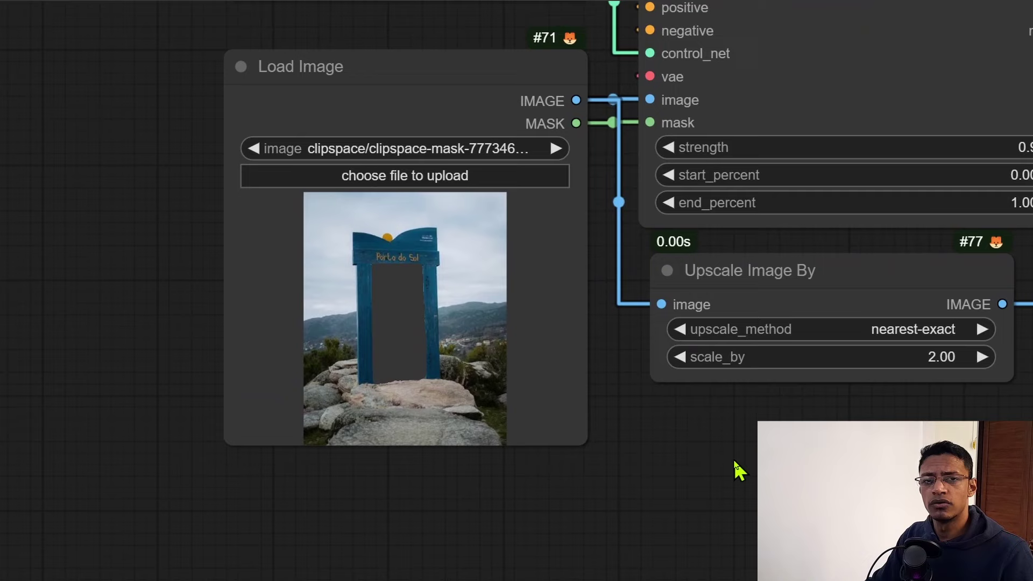
{"action": "scroll", "coordinate": [381, 329], "scroll_direction": "up", "scroll_amount": 3}
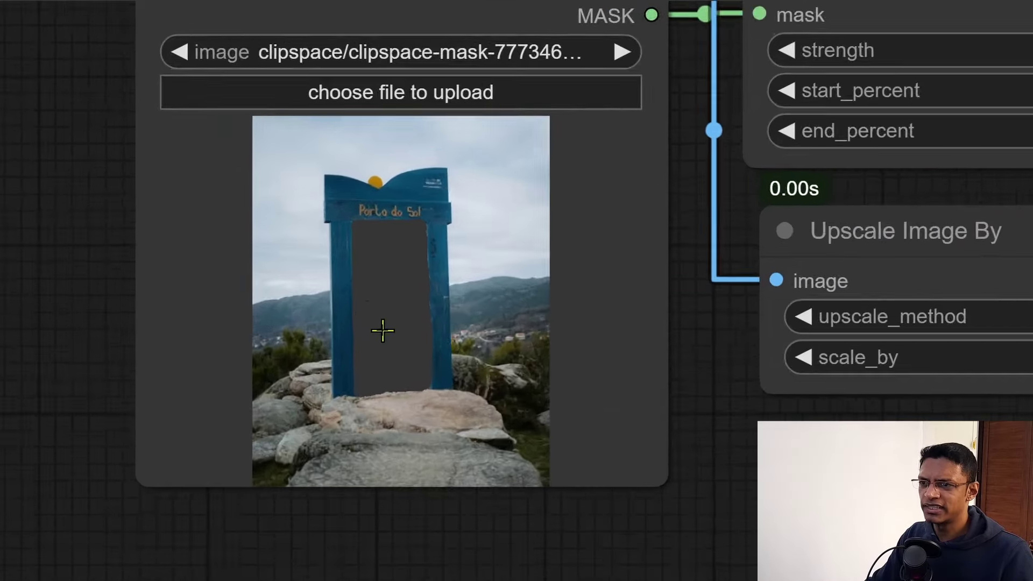
{"action": "scroll", "coordinate": [373, 333], "scroll_direction": "down", "scroll_amount": 2}
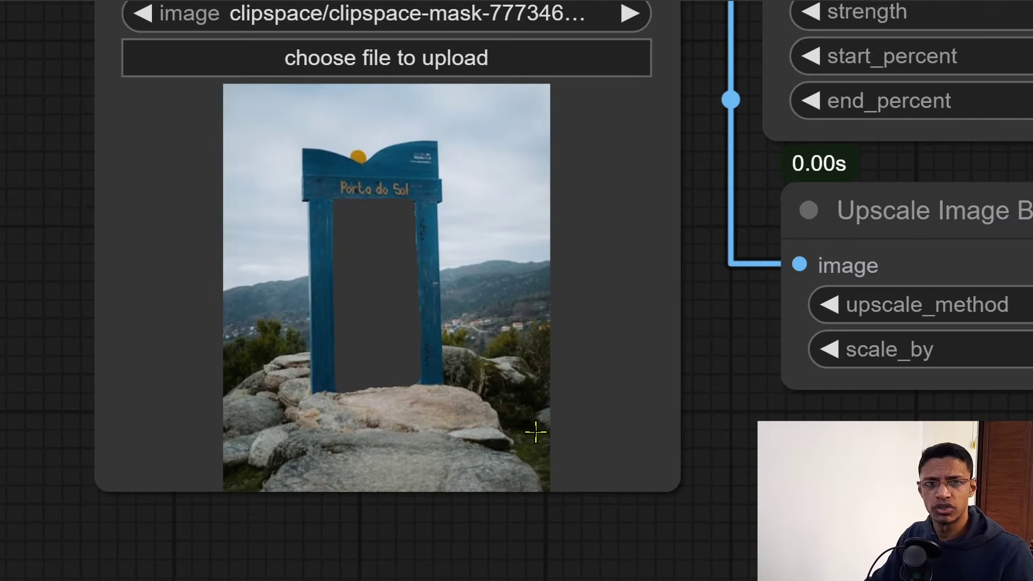
{"action": "scroll", "coordinate": [529, 440], "scroll_direction": "down", "scroll_amount": 1}
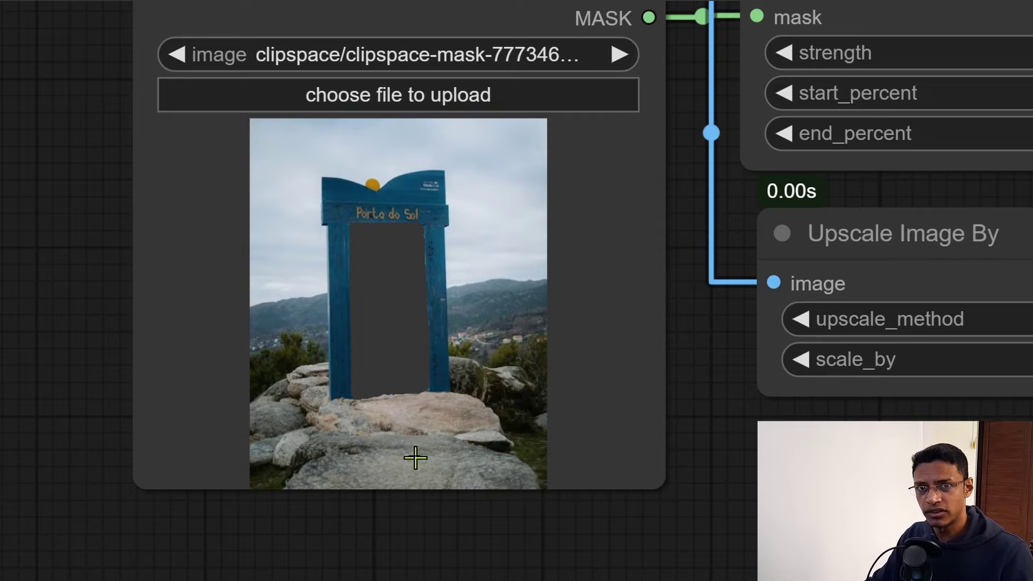
{"action": "scroll", "coordinate": [452, 458], "scroll_direction": "down", "scroll_amount": 12}
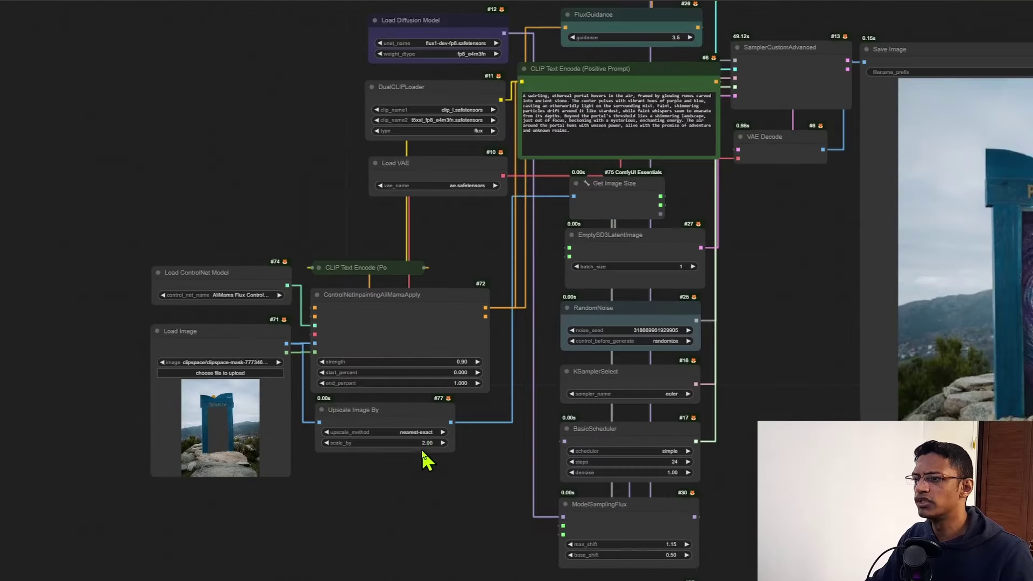
{"action": "scroll", "coordinate": [767, 314], "scroll_direction": "down", "scroll_amount": 5}
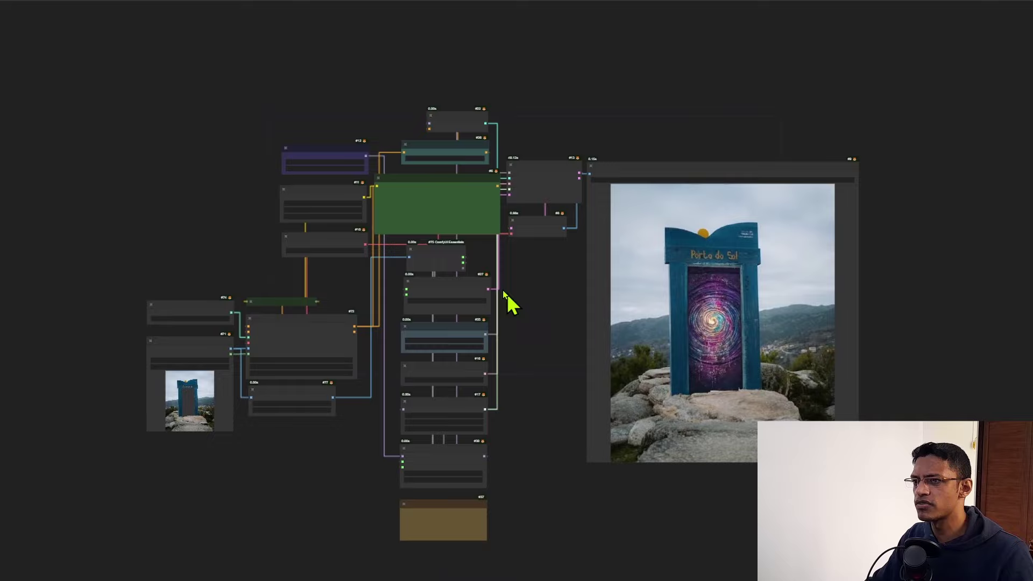
{"action": "scroll", "coordinate": [534, 295], "scroll_direction": "up", "scroll_amount": 10}
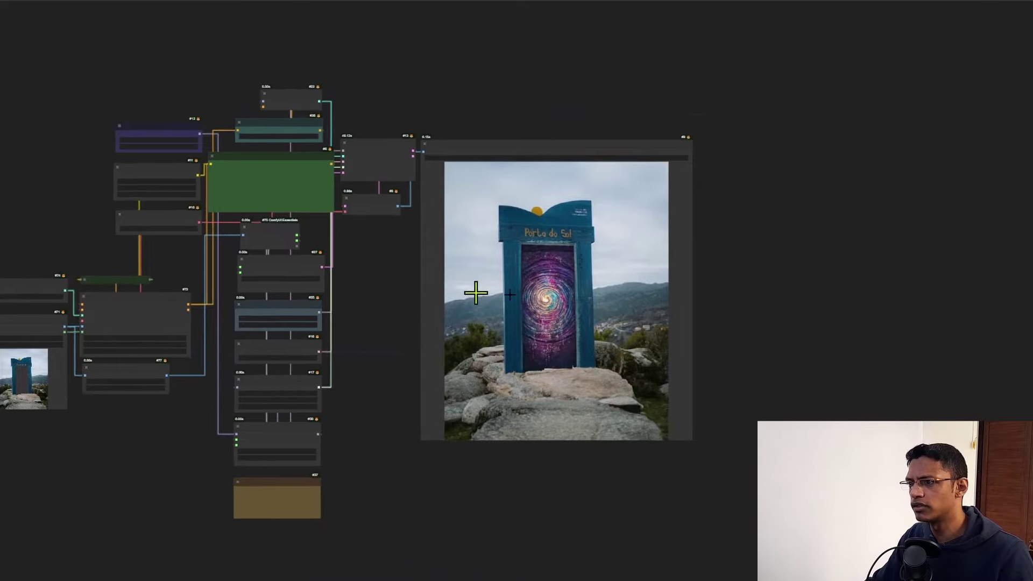
{"action": "scroll", "coordinate": [531, 295], "scroll_direction": "up", "scroll_amount": 1}
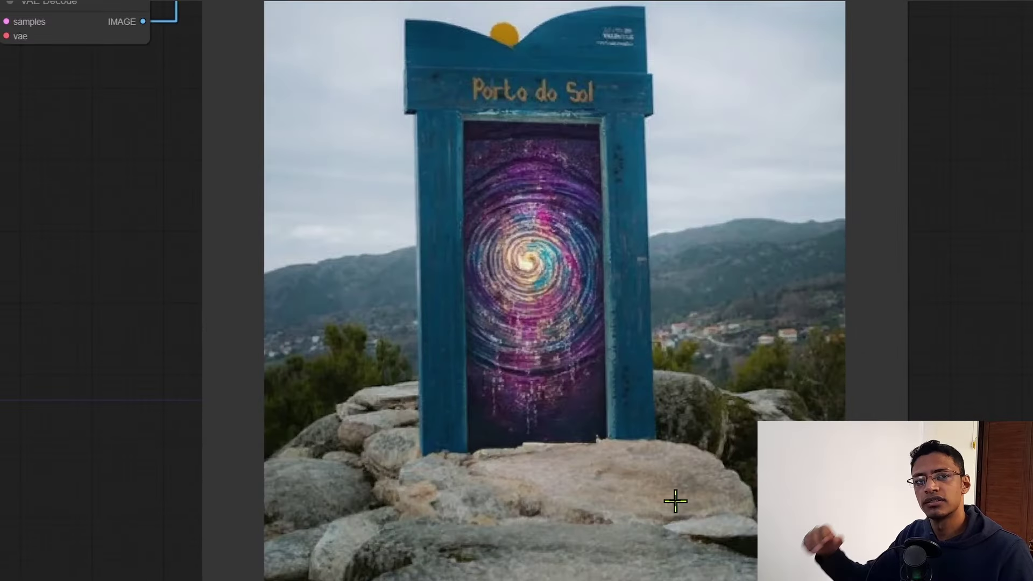
{"action": "scroll", "coordinate": [498, 447], "scroll_direction": "down", "scroll_amount": 4}
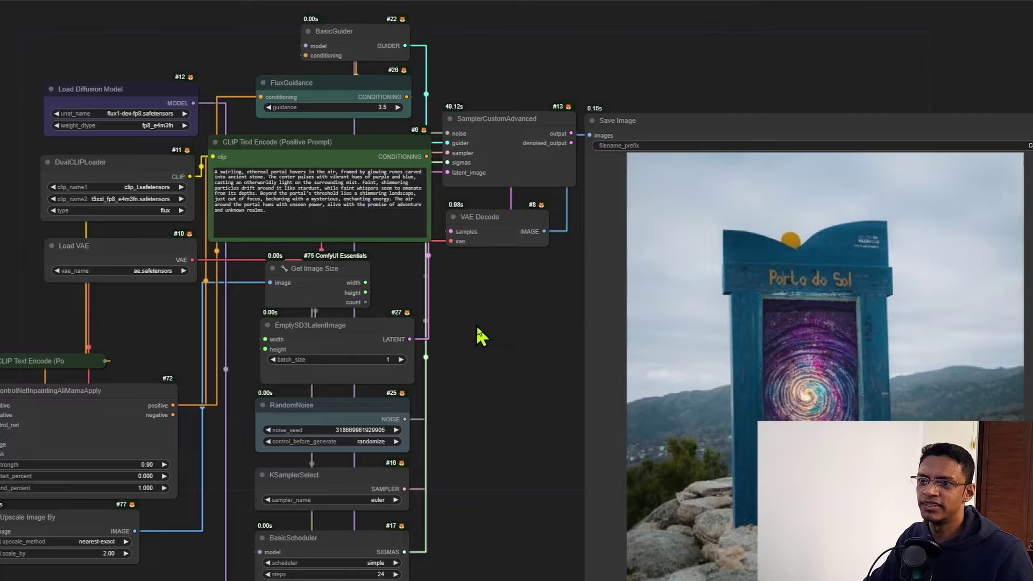
{"action": "scroll", "coordinate": [234, 129], "scroll_direction": "up", "scroll_amount": 2}
{"action": "scroll", "coordinate": [252, 150], "scroll_direction": "up", "scroll_amount": 5}
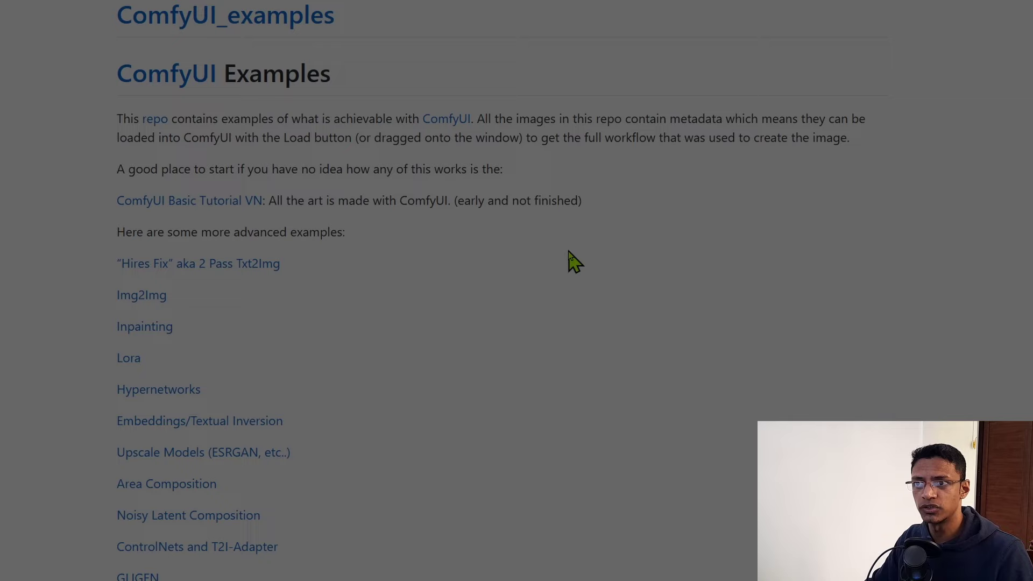
Scroll to the Flux Dev example image and drag it into ComfyUI to load flux_dev_example.
{"action": "scroll", "coordinate": [482, 260], "scroll_direction": "down", "scroll_amount": 7}
{"action": "scroll", "coordinate": [480, 259], "scroll_direction": "down", "scroll_amount": 3}
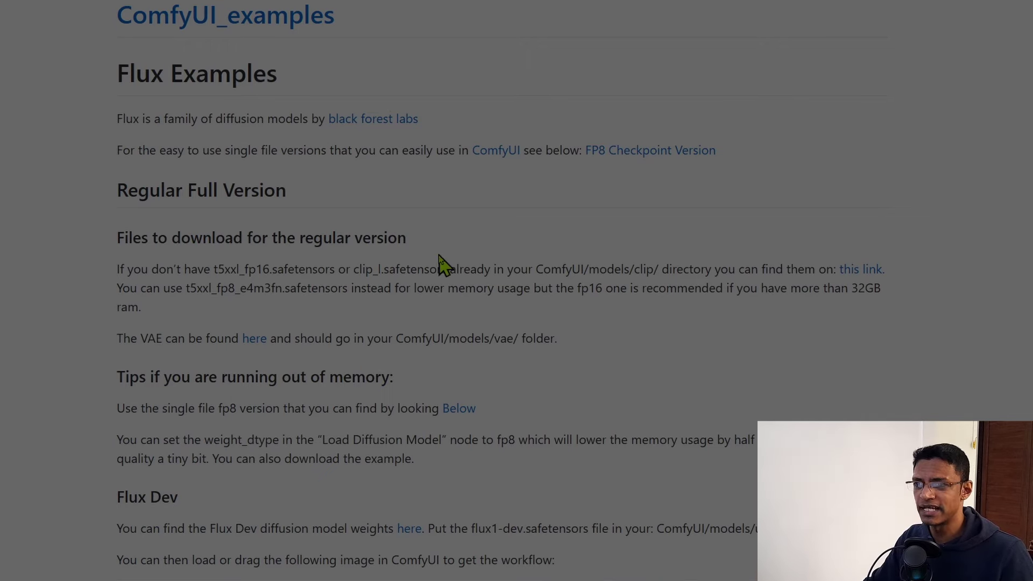
{"action": "scroll", "coordinate": [560, 268], "scroll_direction": "down", "scroll_amount": 10}
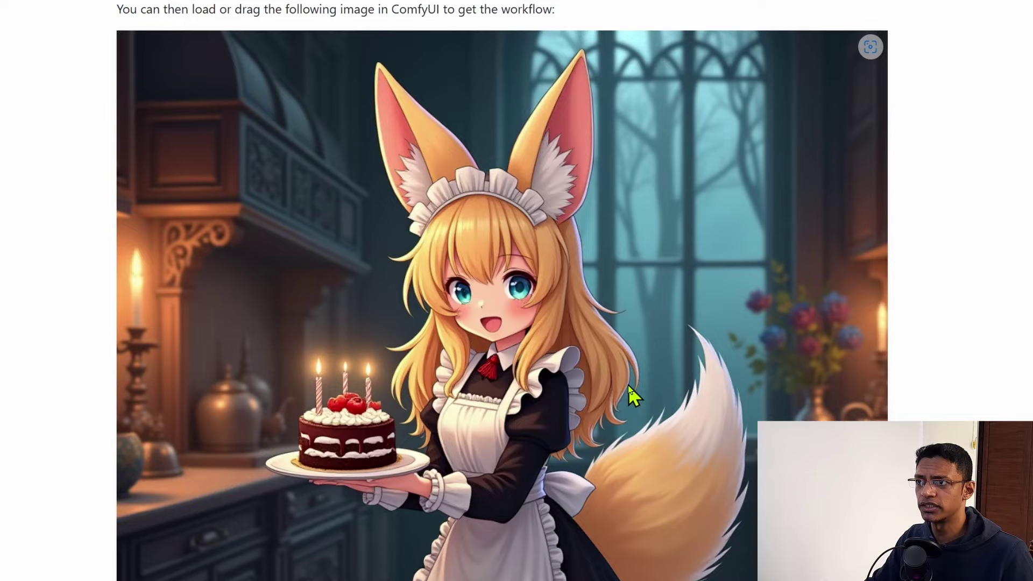
{"action": "left_click_drag", "start_coordinate": [628, 384], "coordinate": [472, 295]}
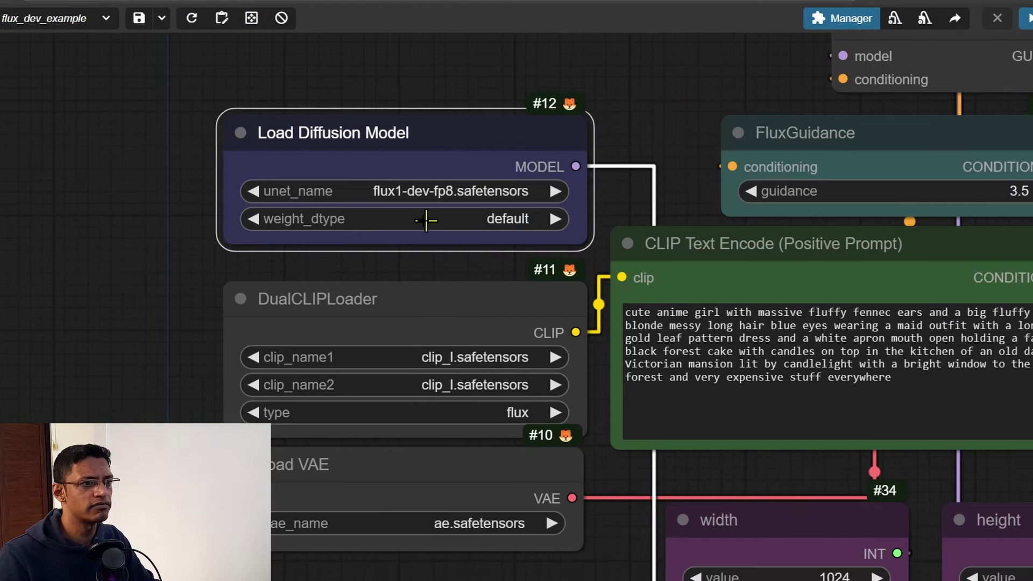
Set Load Diffusion Model's unet_name to flux1-dev-fp8.safetensors.
{"action": "left_click", "coordinate": [425, 191]}
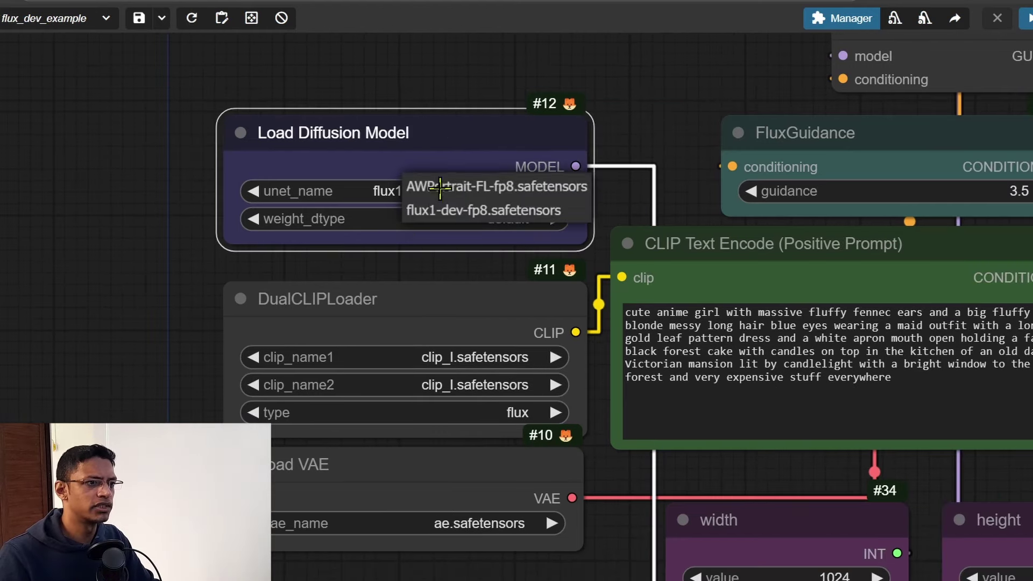
{"action": "left_click", "coordinate": [491, 211]}
{"action": "left_click_drag", "start_coordinate": [179, 238], "coordinate": [194, 169]}
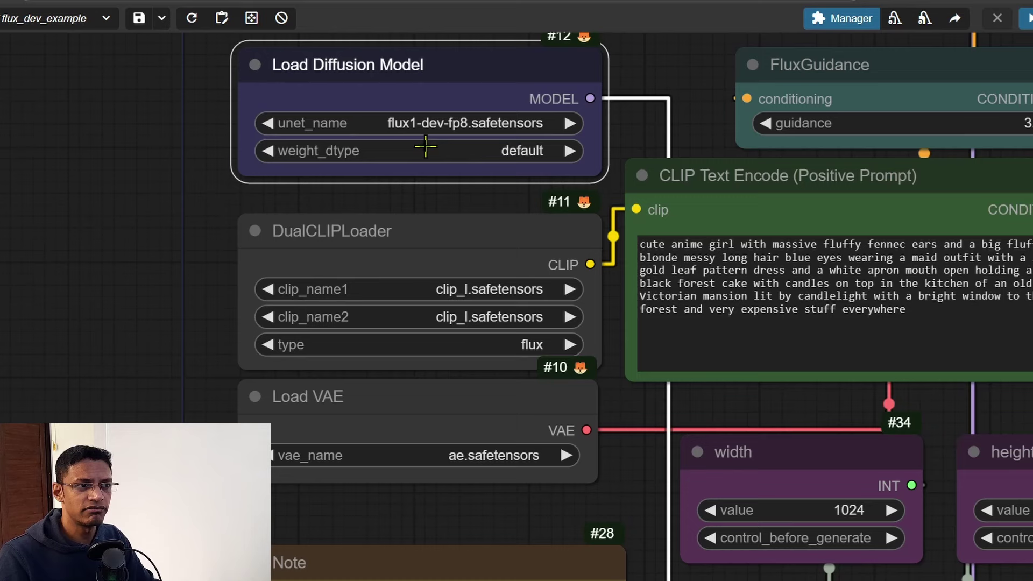
{"action": "scroll", "coordinate": [211, 223], "scroll_direction": "down", "scroll_amount": 3}
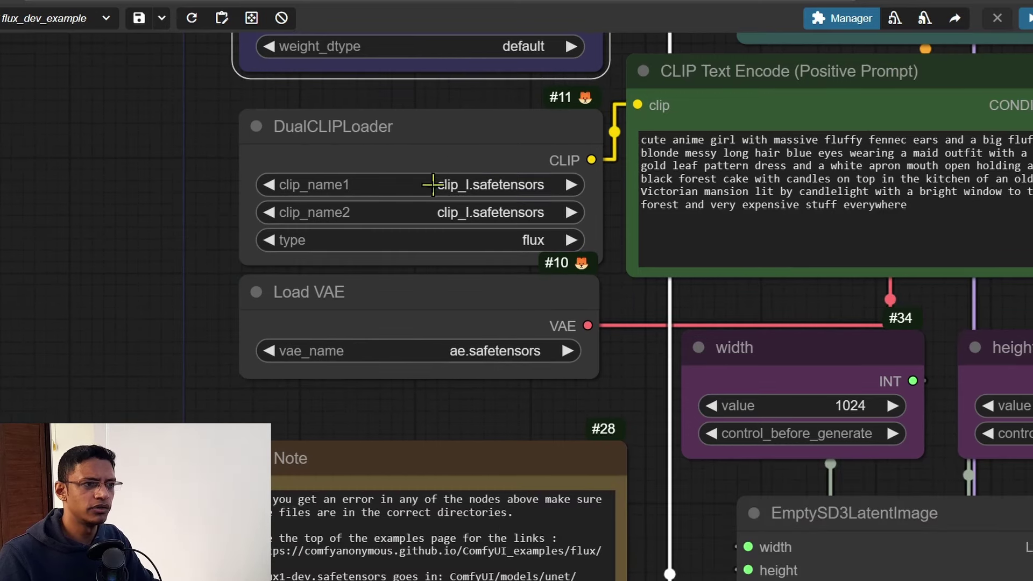
Set DualCLIPLoader clip_name2 to t5xxl_fp8_e4m3fn and keep ae.safetensors as the VAE.
{"action": "left_click", "coordinate": [476, 210]}
{"action": "left_click", "coordinate": [489, 235]}
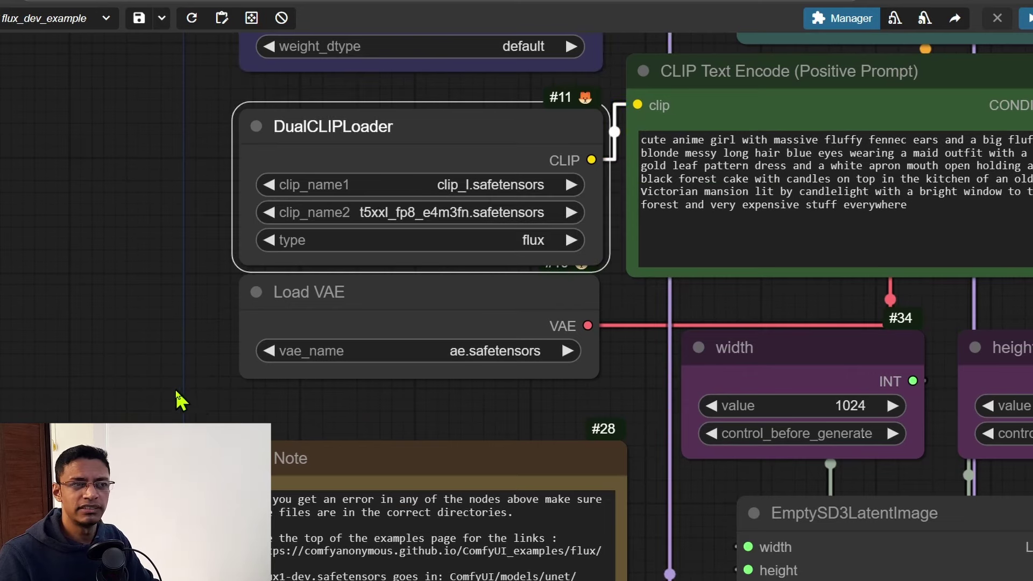
{"action": "left_click_drag", "start_coordinate": [195, 409], "coordinate": [204, 251]}
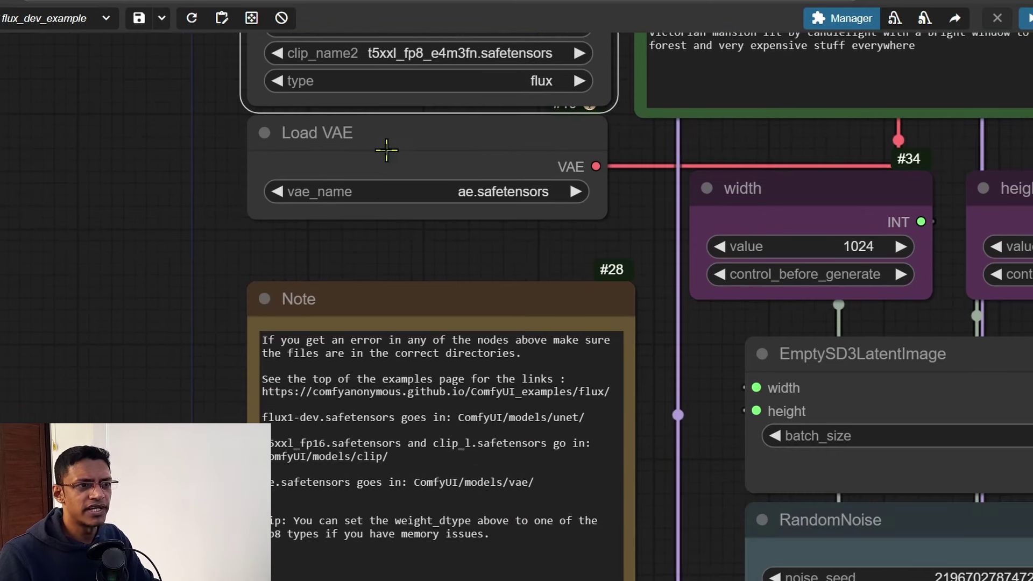
{"action": "left_click", "coordinate": [507, 186]}
{"action": "left_click", "coordinate": [524, 203]}
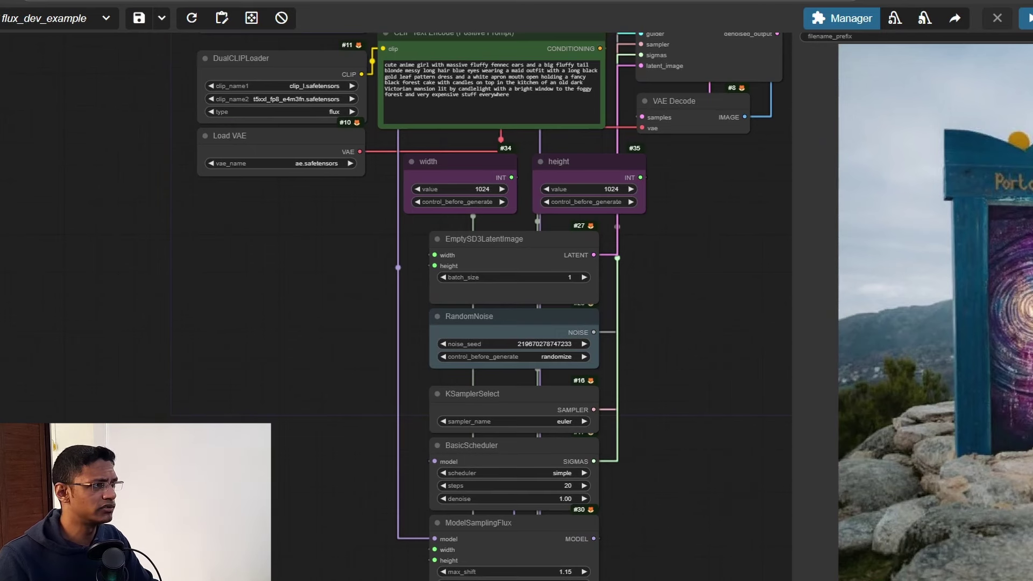
Generate the fox-eared maid image and pan the graph right to free canvas space.
{"action": "key", "text": "ctrl+Return"}
{"action": "scroll", "coordinate": [708, 366], "scroll_direction": "down", "scroll_amount": 3}
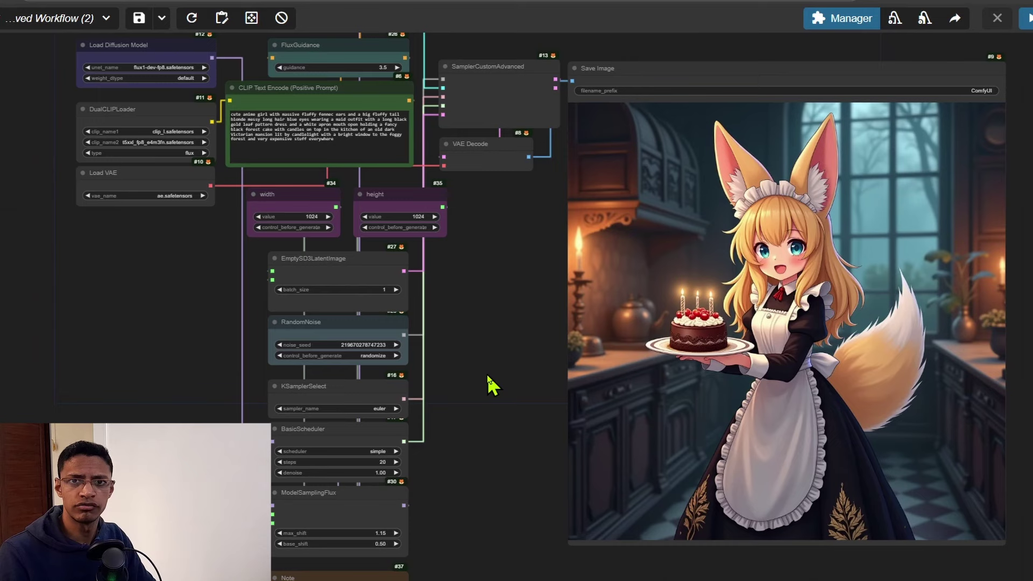
{"action": "left_click_drag", "start_coordinate": [129, 364], "coordinate": [350, 373]}
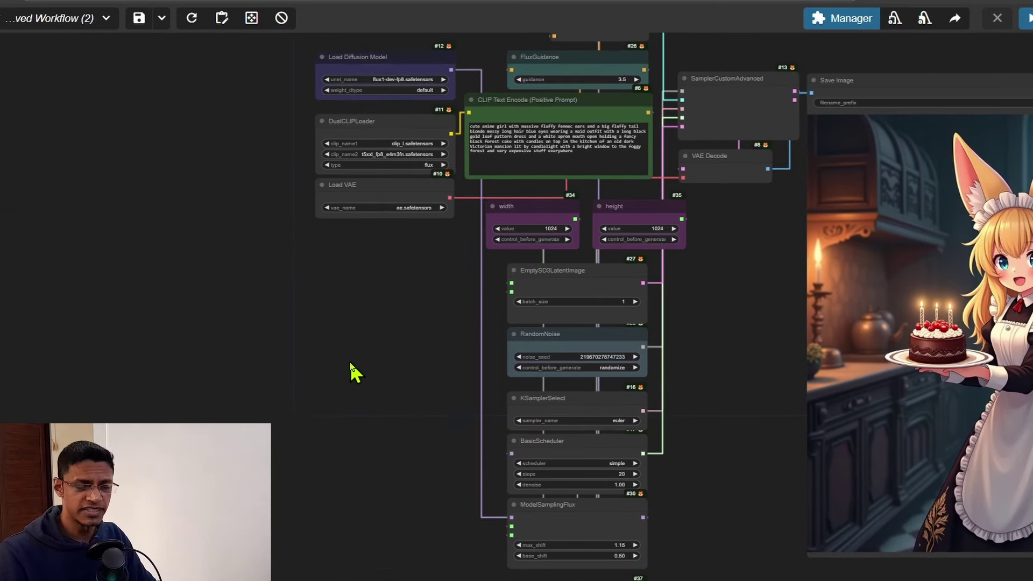
{"action": "left_click_drag", "start_coordinate": [364, 414], "coordinate": [526, 415]}
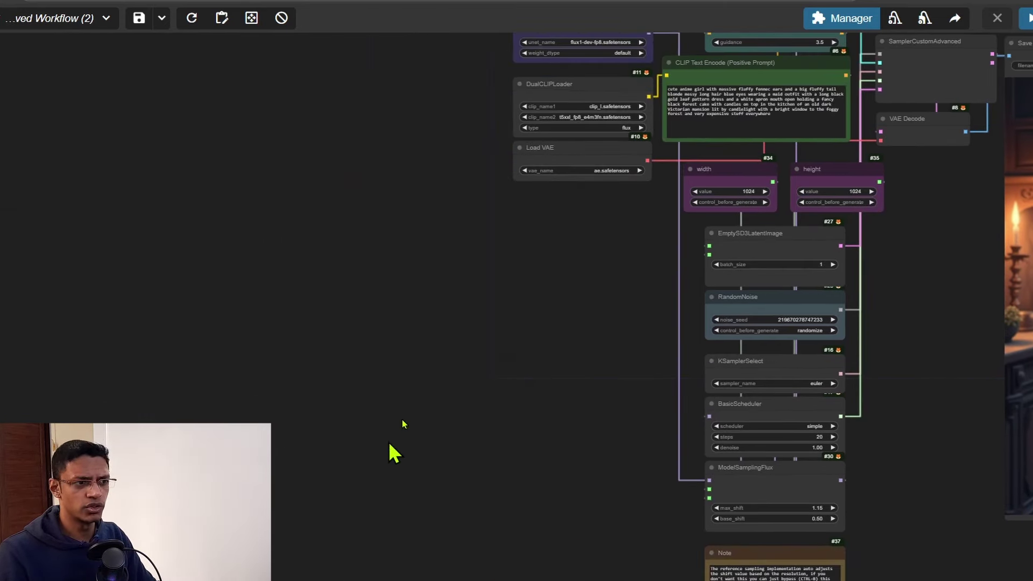
{"action": "scroll", "coordinate": [377, 383], "scroll_direction": "down", "scroll_amount": 1}
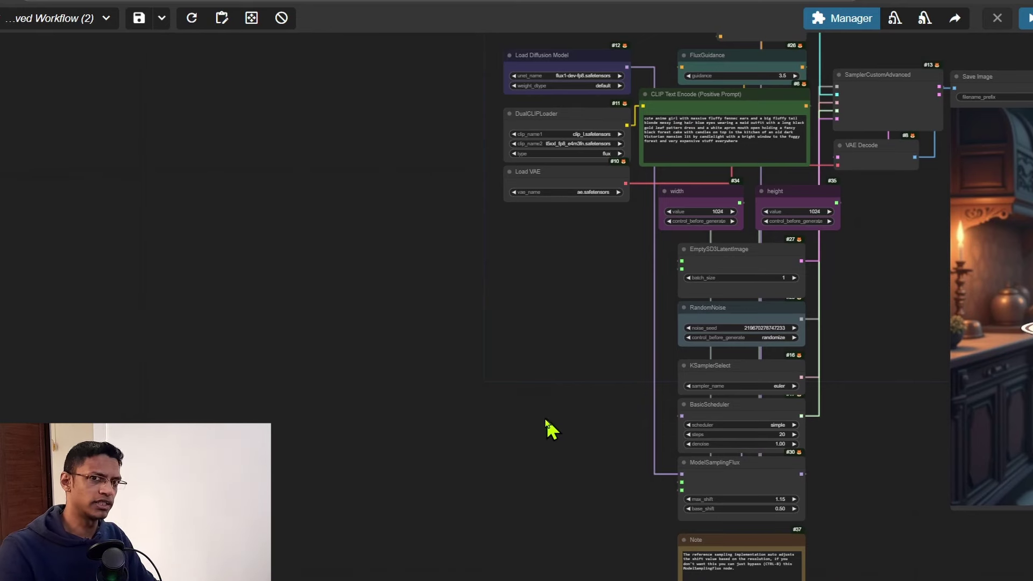
Center the graph together with the generated 1024×1024 image.
{"action": "left_click_drag", "start_coordinate": [880, 374], "coordinate": [619, 373]}
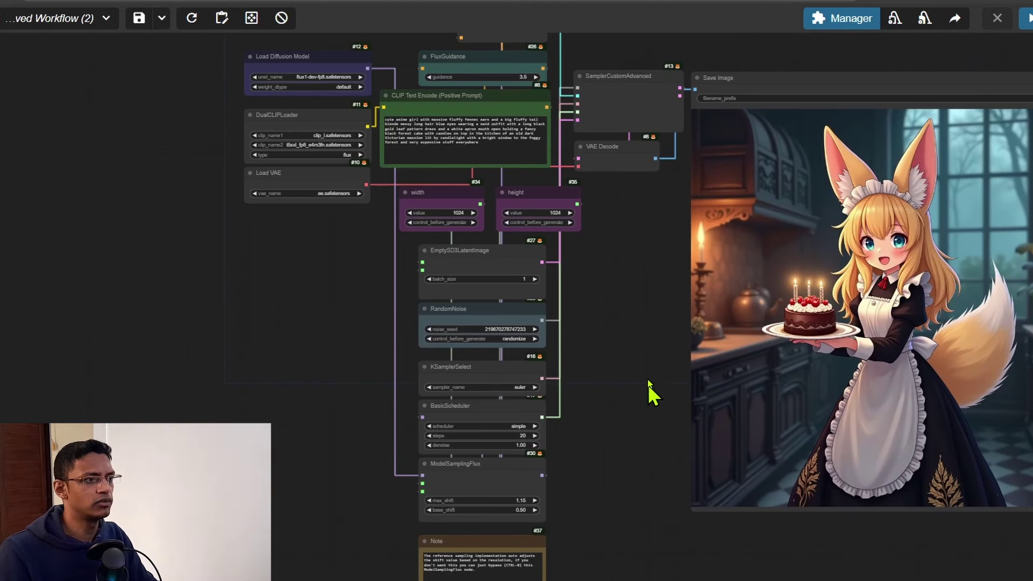
{"action": "left_click_drag", "start_coordinate": [888, 311], "coordinate": [801, 307]}
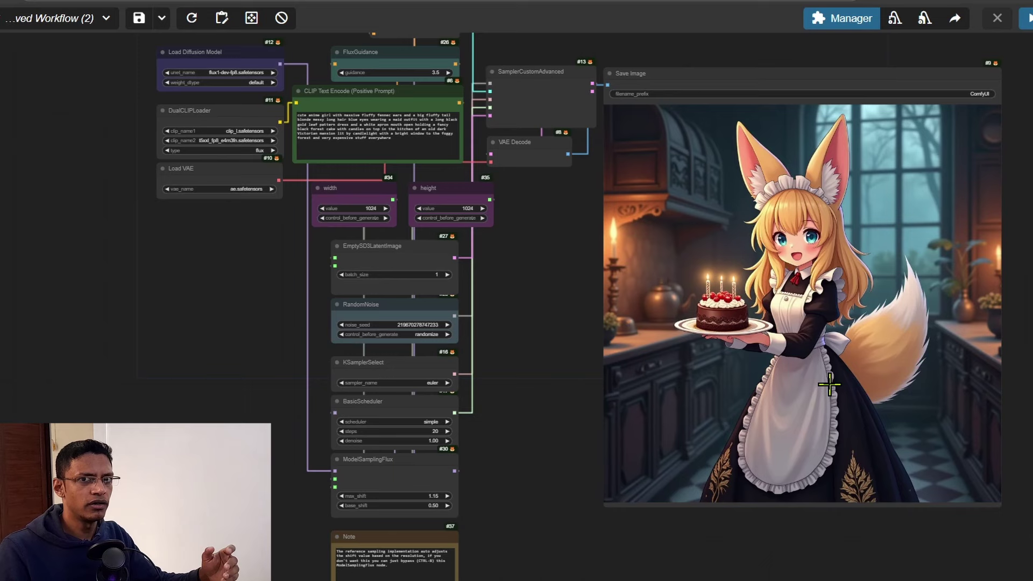
{"action": "scroll", "coordinate": [495, 350], "scroll_direction": "left", "scroll_amount": 5}
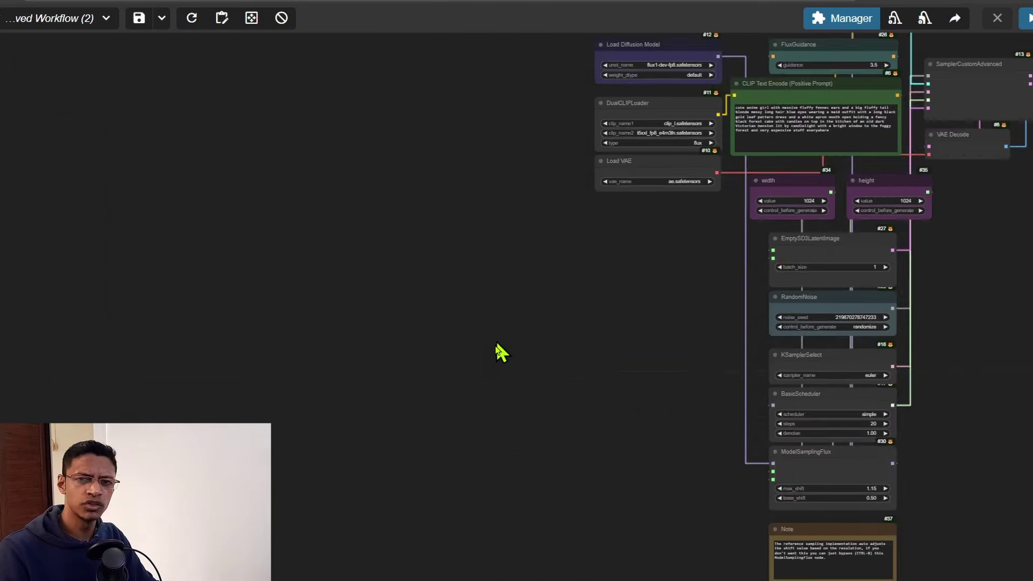
{"action": "scroll", "coordinate": [489, 377], "scroll_direction": "up", "scroll_amount": 5}
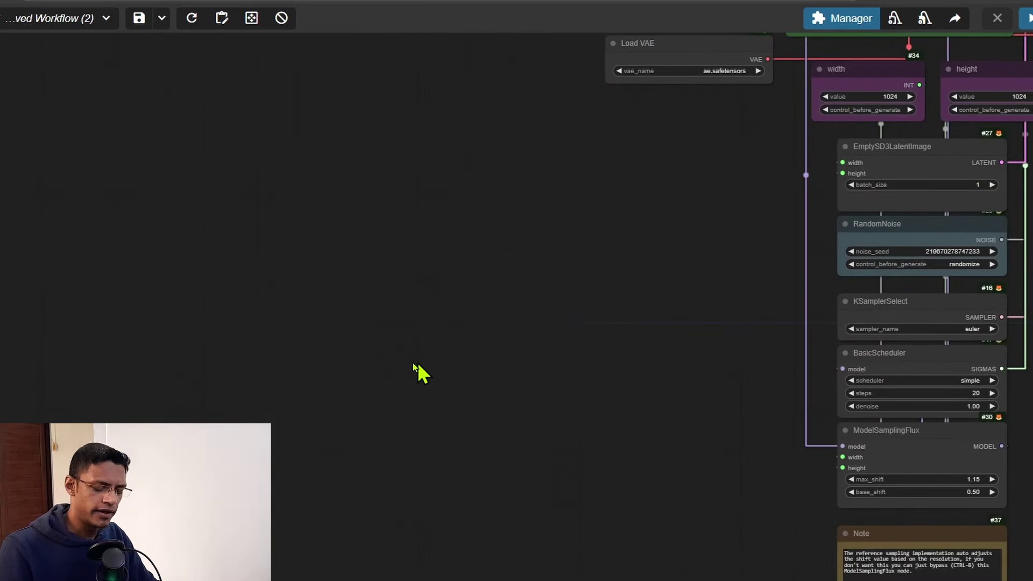
Paste the blue door photo onto the canvas as a Load Image node.
{"action": "key", "text": "ctrl+v"}
{"action": "scroll", "coordinate": [492, 263], "scroll_direction": "up", "scroll_amount": 3}
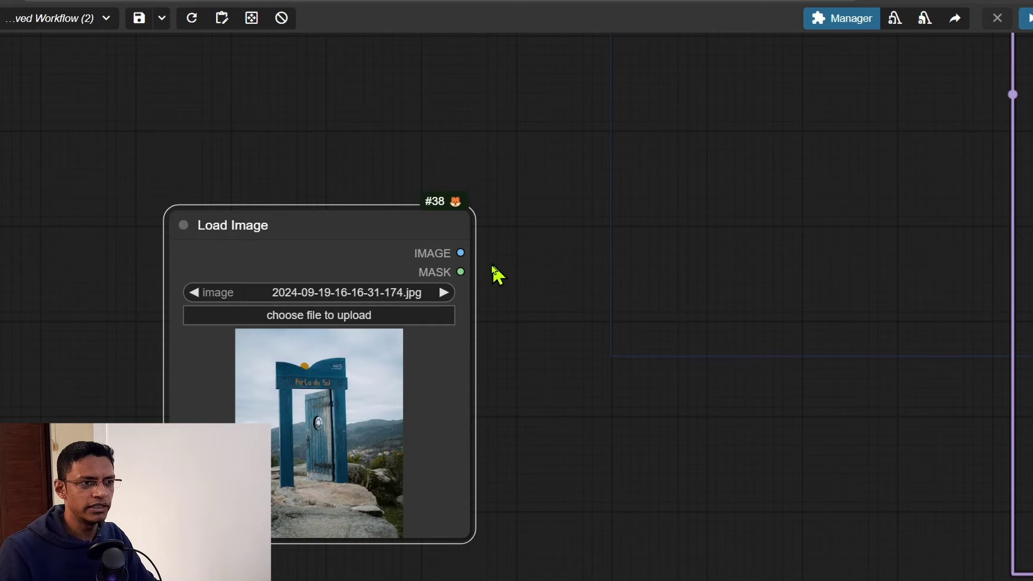
{"action": "scroll", "coordinate": [530, 312], "scroll_direction": "down", "scroll_amount": 2}
{"action": "scroll", "coordinate": [431, 455], "scroll_direction": "up", "scroll_amount": 5}
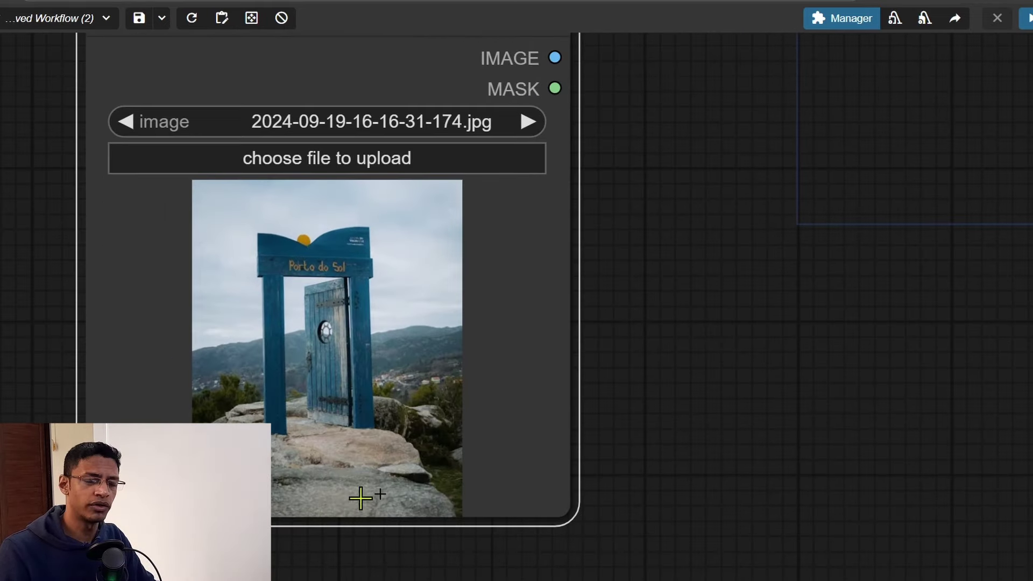
{"action": "scroll", "coordinate": [357, 496], "scroll_direction": "down", "scroll_amount": 5}
Add a ControlNetInpaintingAliMamaApply node via 'alimam' search and link the photo to its image input.
{"action": "double_click", "coordinate": [719, 230]}
{"action": "key", "text": "Escape"}
{"action": "double_click", "coordinate": [666, 243]}
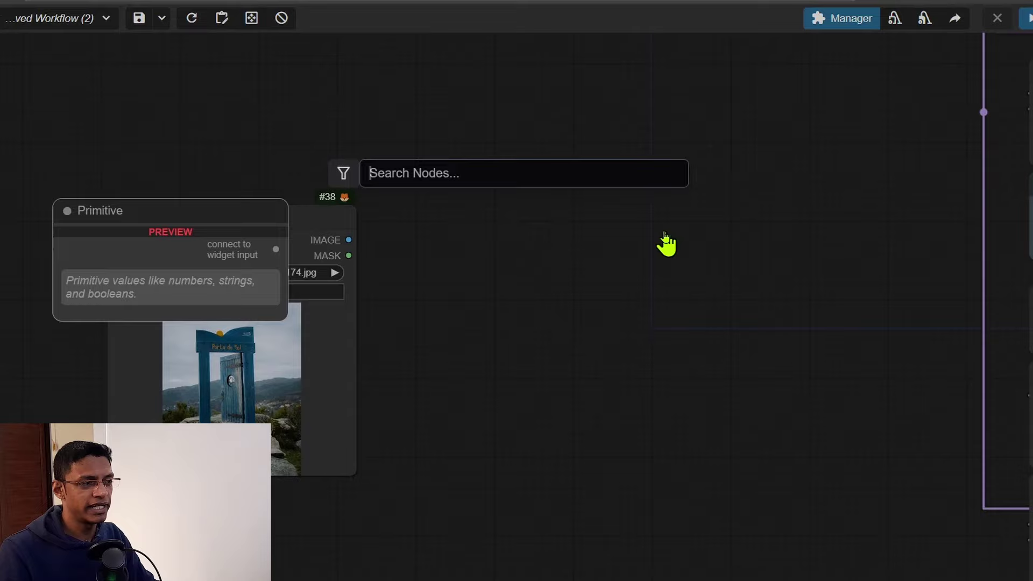
{"action": "type", "text": "alimam"}
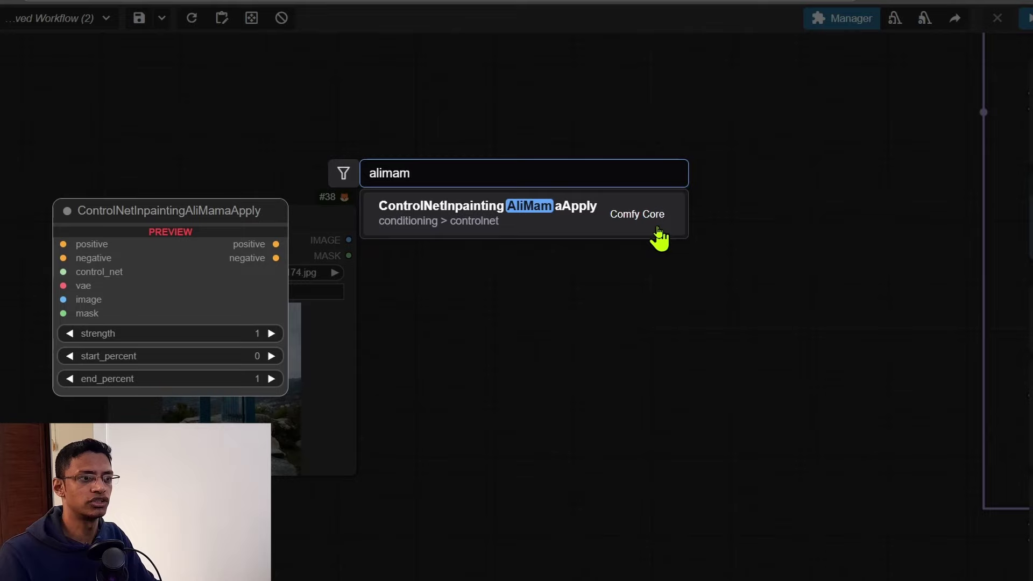
{"action": "left_click", "coordinate": [654, 235]}
{"action": "left_click_drag", "start_coordinate": [349, 240], "coordinate": [514, 266]}
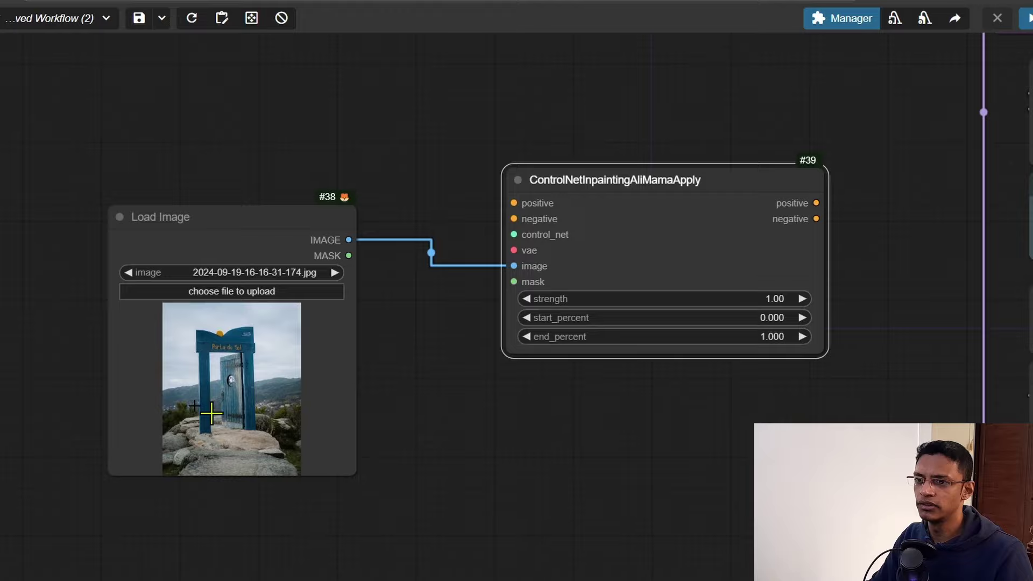
Paint a mask over the doorway in the MaskEditor and save it to the Load Image node.
{"action": "scroll", "coordinate": [209, 425], "scroll_direction": "up", "scroll_amount": 5}
{"action": "right_click", "coordinate": [239, 256]}
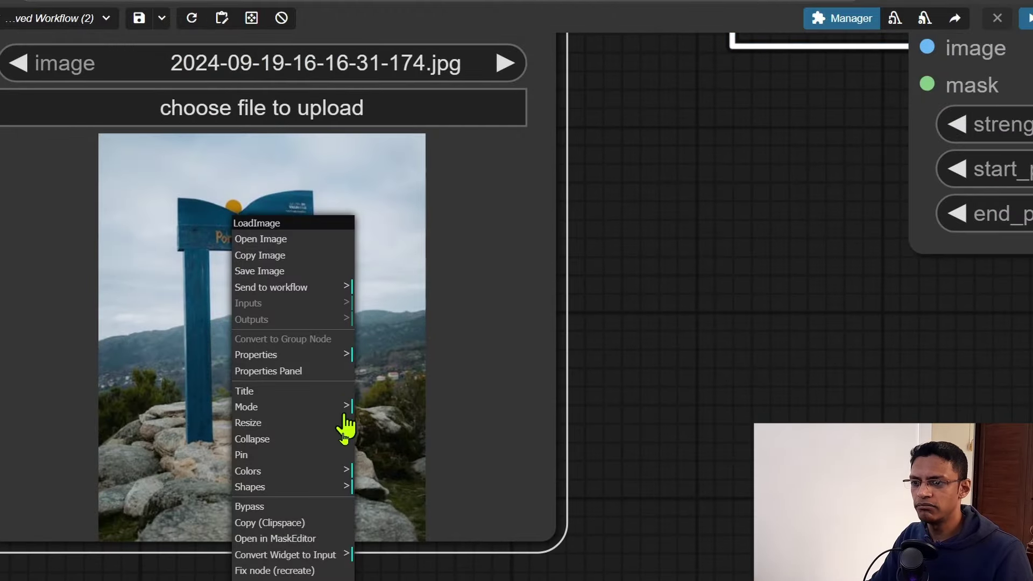
{"action": "left_click", "coordinate": [295, 540]}
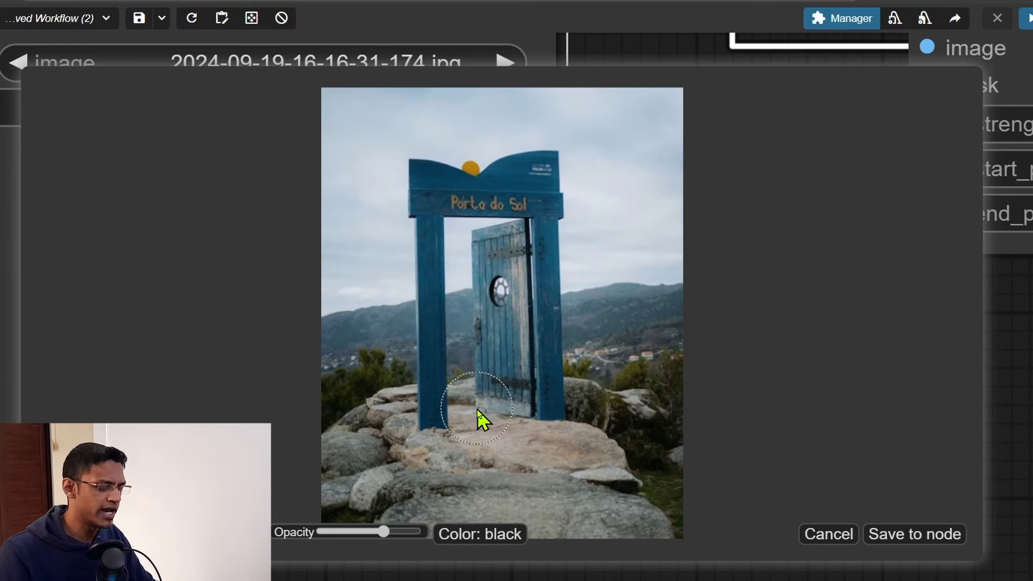
{"action": "mouse_move", "coordinate": [477, 409]}
{"action": "left_mouse_down"}
{"action": "mouse_move", "coordinate": [507, 382]}
{"action": "mouse_move", "coordinate": [501, 257]}
{"action": "mouse_move", "coordinate": [473, 392]}
{"action": "mouse_move", "coordinate": [538, 420]}
{"action": "left_mouse_up"}
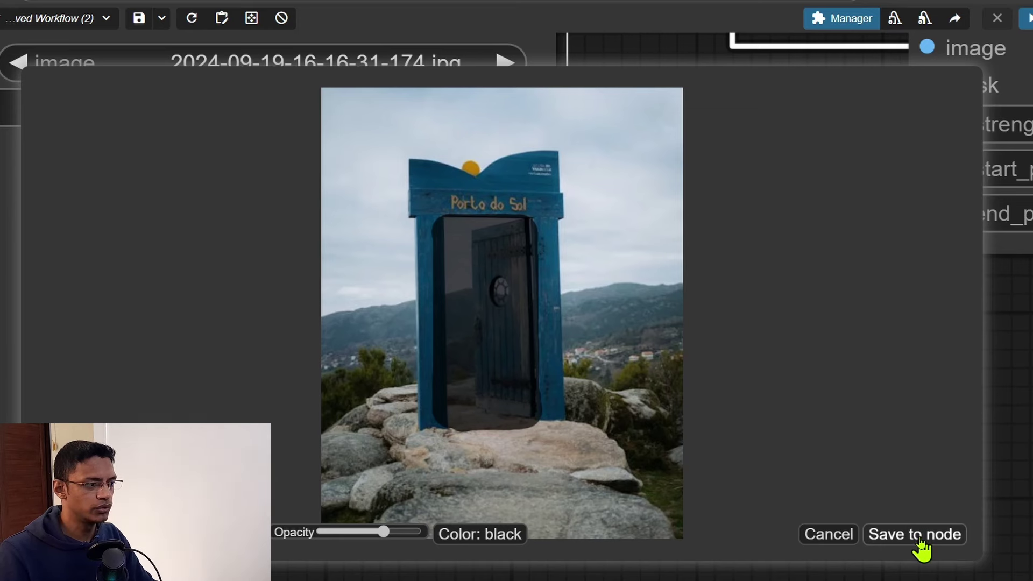
{"action": "left_click", "coordinate": [920, 539]}
{"action": "scroll", "coordinate": [441, 464], "scroll_direction": "down", "scroll_amount": 3}
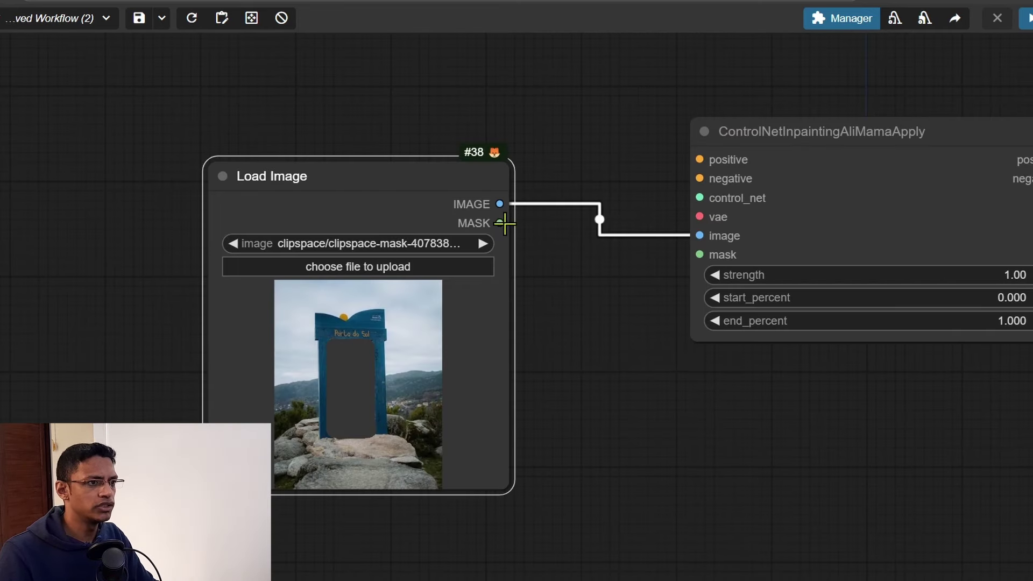
Connect the door photo's mask to the ControlNet inpainting node's mask input.
{"action": "left_click_drag", "start_coordinate": [500, 223], "coordinate": [700, 254]}
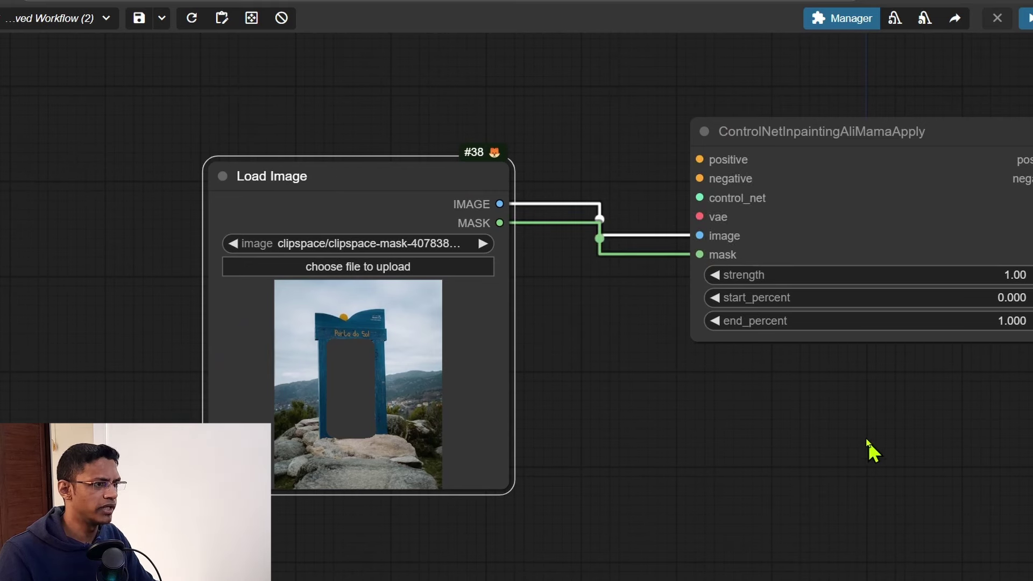
{"action": "left_click_drag", "start_coordinate": [842, 423], "coordinate": [855, 460]}
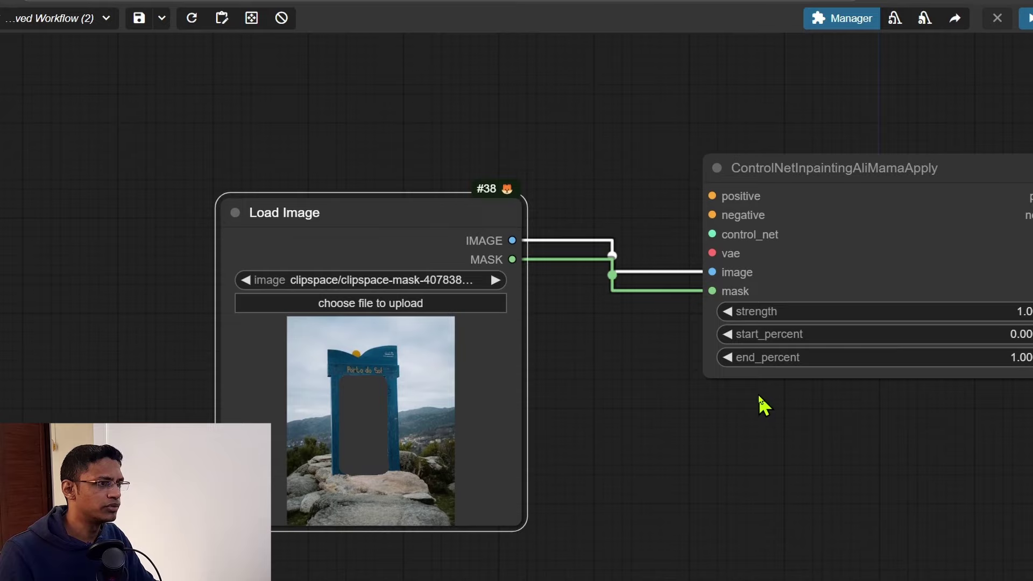
{"action": "left_click_drag", "start_coordinate": [726, 196], "coordinate": [764, 281]}
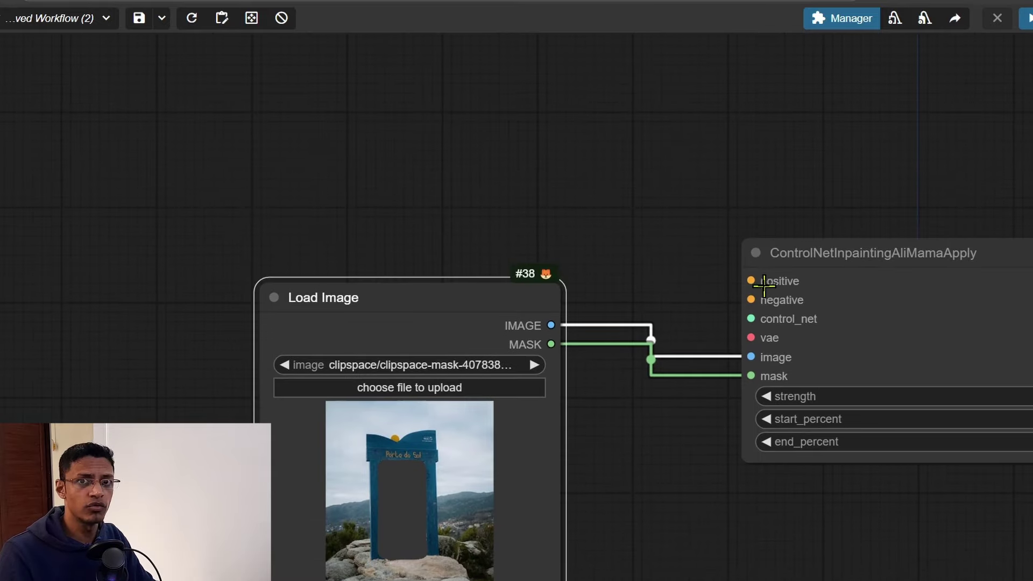
{"action": "scroll", "coordinate": [923, 161], "scroll_direction": "down", "scroll_amount": 3}
{"action": "left_click_drag", "start_coordinate": [974, 152], "coordinate": [383, 346]}
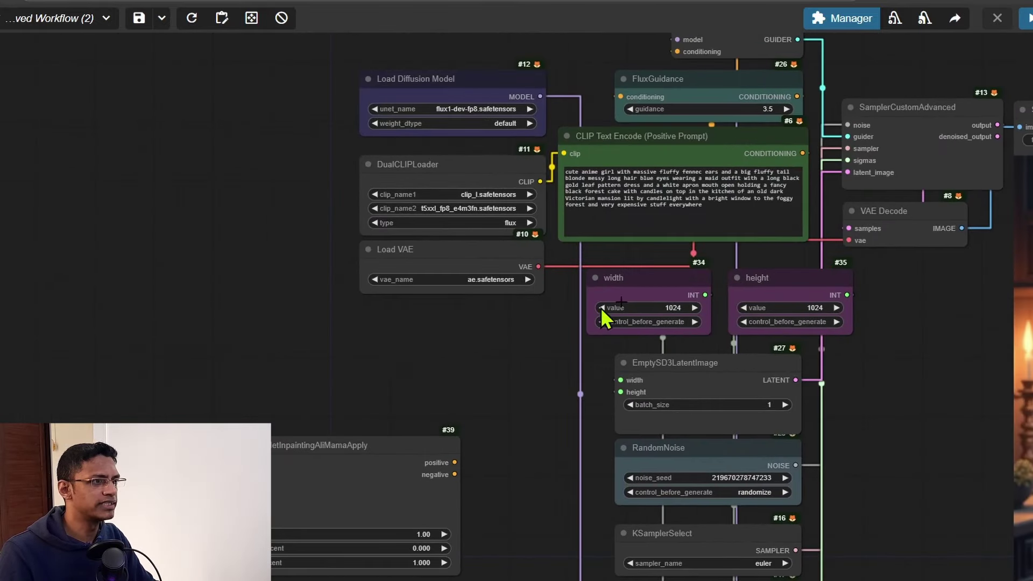
Link the positive prompt's CONDITIONING to the ControlNetInpaintingAliMamaApply positive input.
{"action": "left_click", "coordinate": [634, 134]}
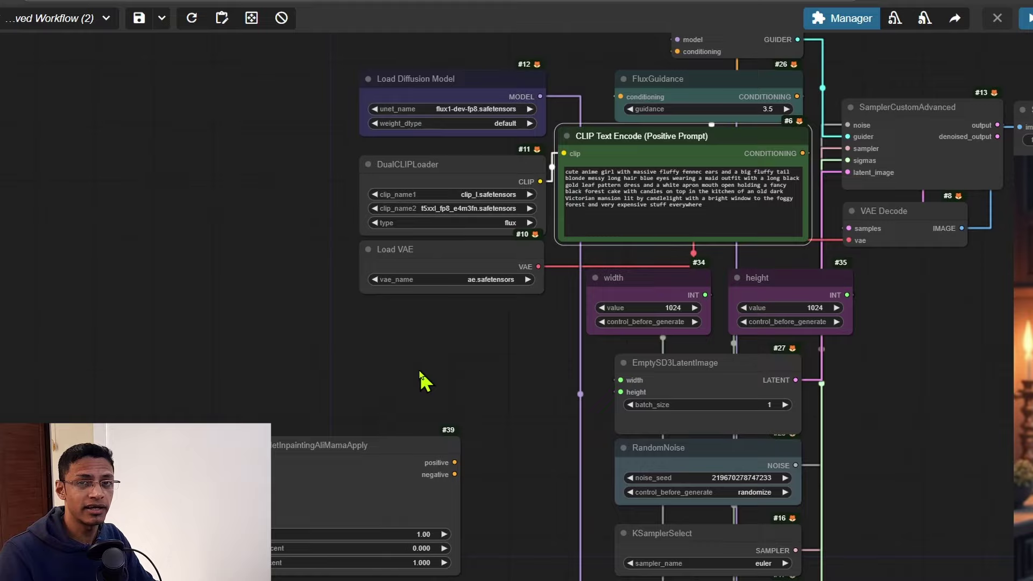
{"action": "left_click_drag", "start_coordinate": [422, 380], "coordinate": [581, 350]}
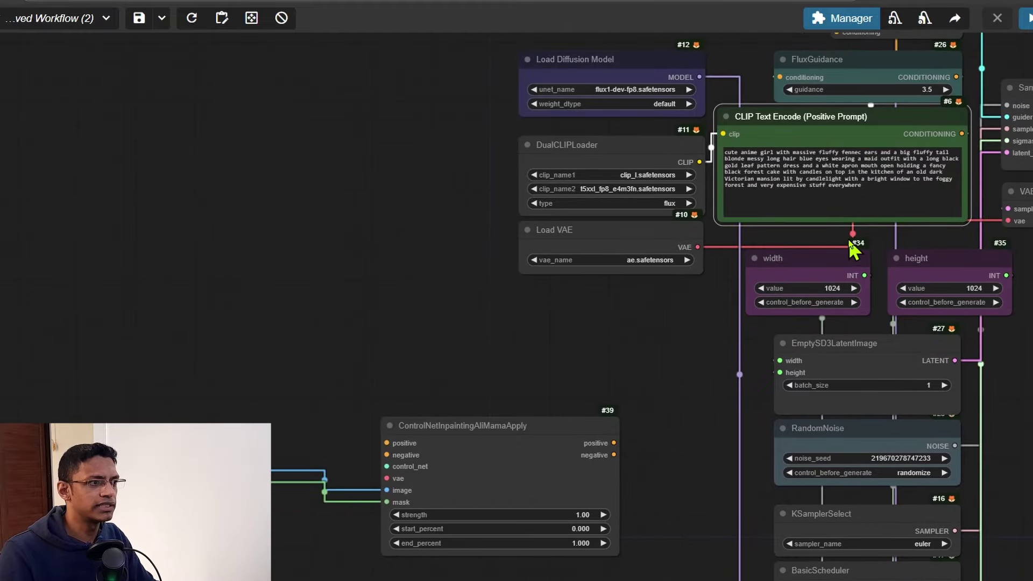
{"action": "left_click_drag", "start_coordinate": [853, 247], "coordinate": [773, 293]}
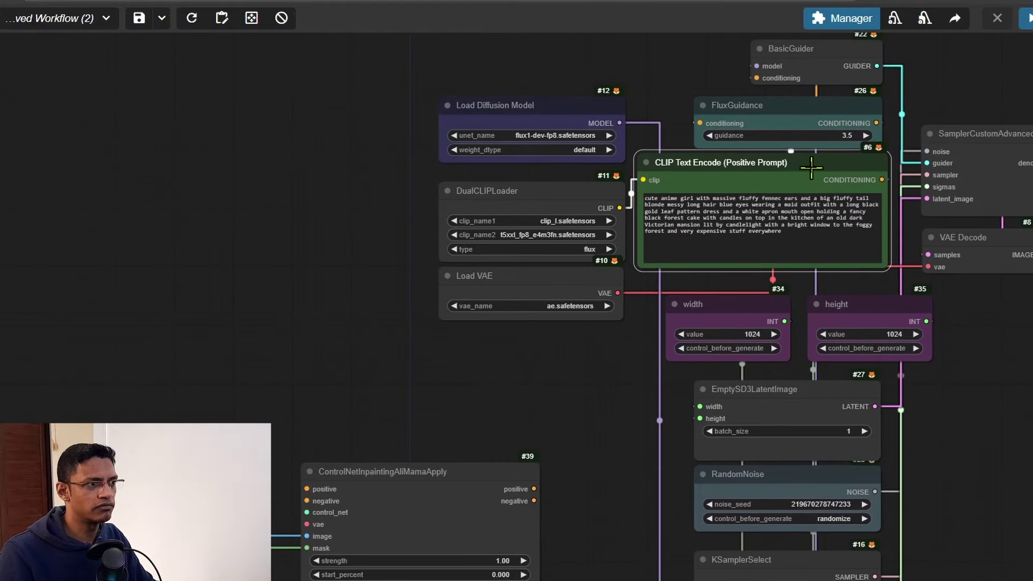
{"action": "left_click_drag", "start_coordinate": [883, 180], "coordinate": [306, 488]}
{"action": "left_click_drag", "start_coordinate": [388, 475], "coordinate": [469, 453]}
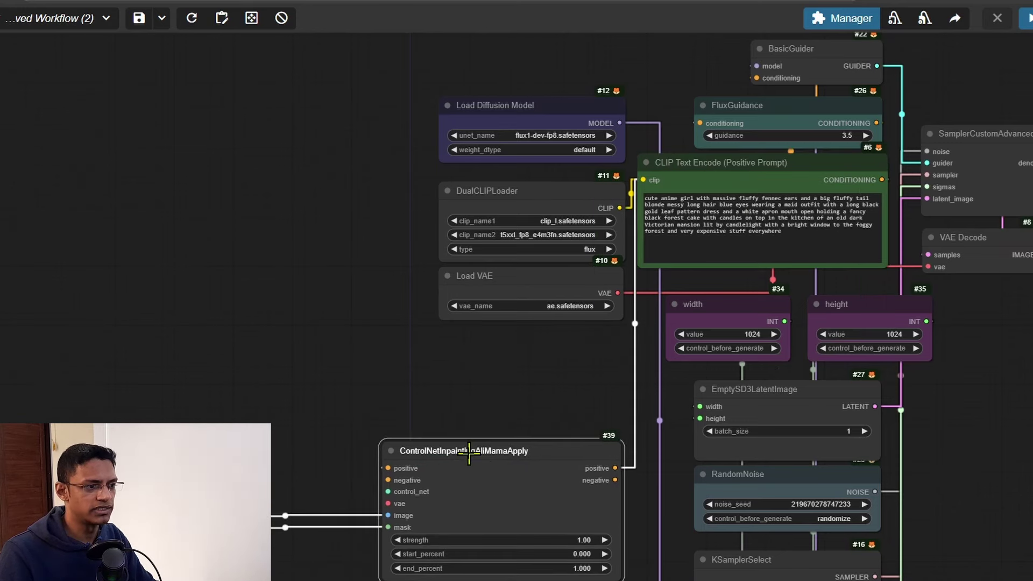
Feed the ControlNet node's positive output into FluxGuidance's conditioning input.
{"action": "left_click_drag", "start_coordinate": [556, 433], "coordinate": [438, 387]}
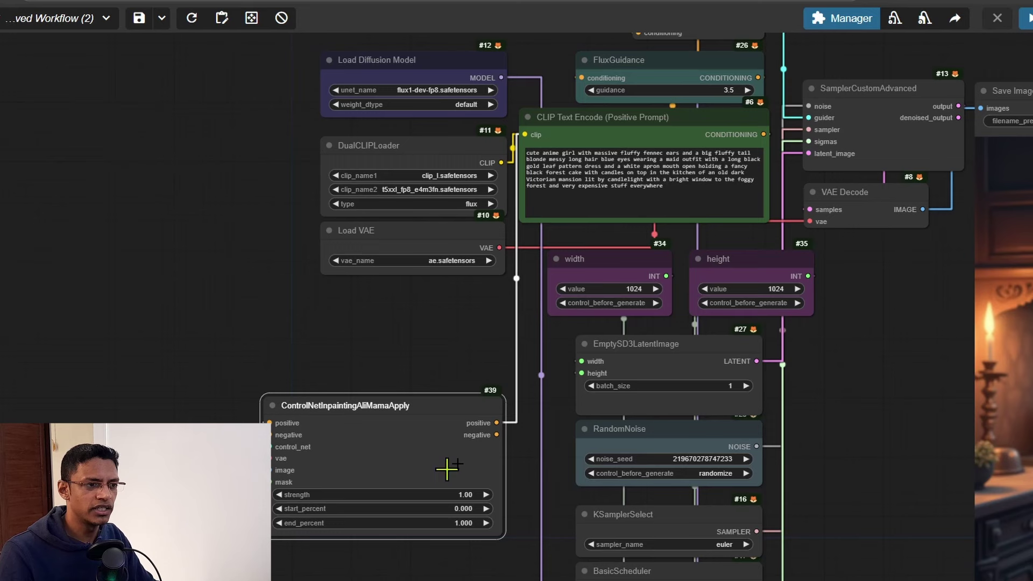
{"action": "left_click_drag", "start_coordinate": [495, 424], "coordinate": [581, 79]}
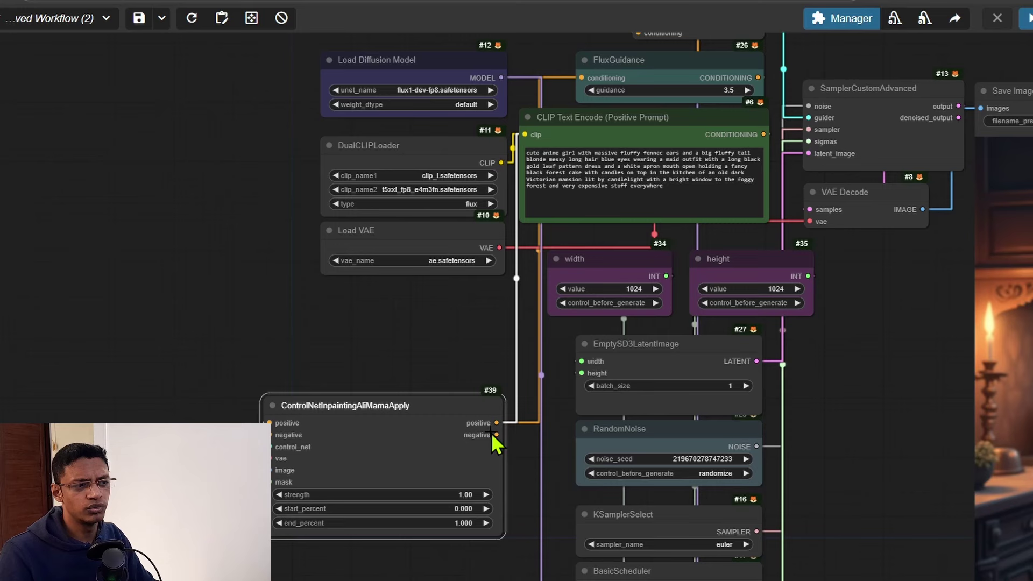
{"action": "scroll", "coordinate": [729, 296], "scroll_direction": "up", "scroll_amount": 5}
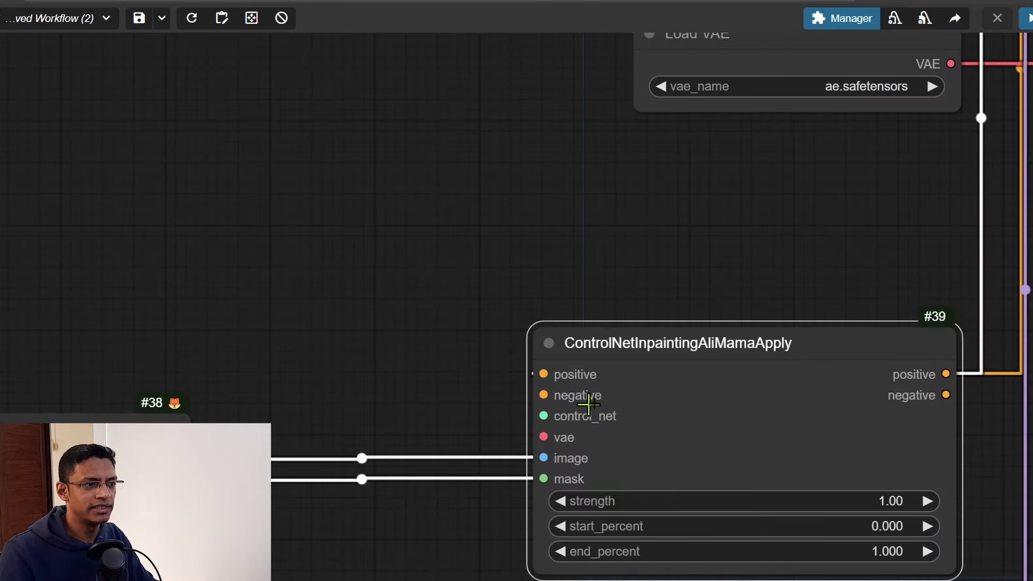
{"action": "scroll", "coordinate": [573, 400], "scroll_direction": "down", "scroll_amount": 3}
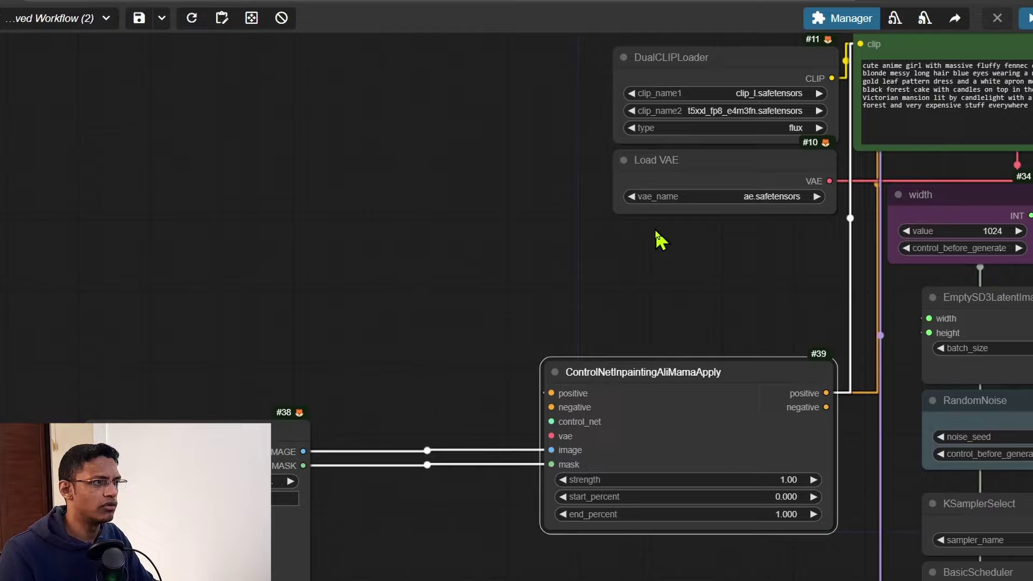
{"action": "scroll", "coordinate": [882, 171], "scroll_direction": "up", "scroll_amount": 2}
Paste a linked copy of CLIP Text Encode and wire its CONDITIONING to the ControlNet negative input.
{"action": "left_click", "coordinate": [863, 141]}
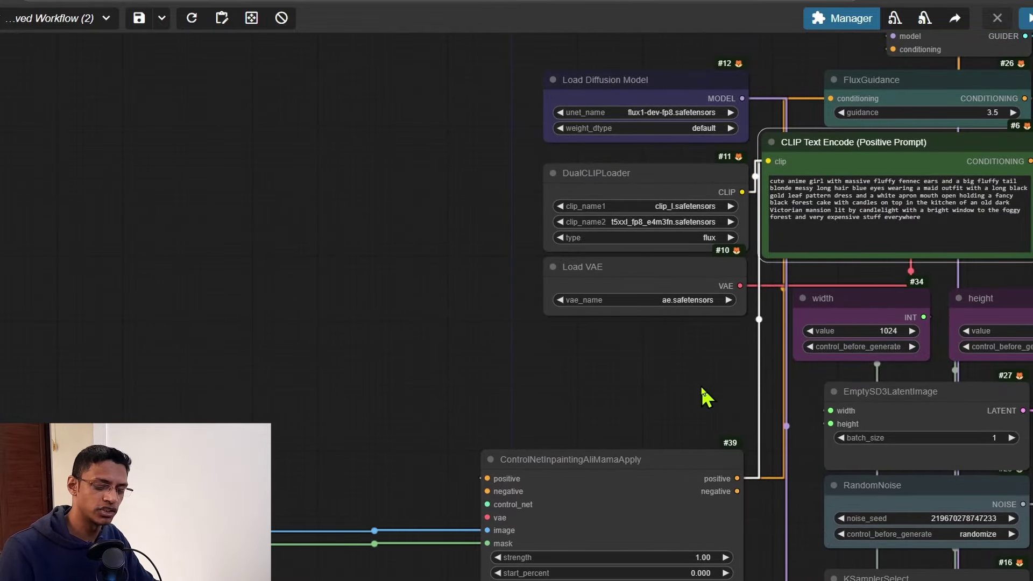
{"action": "left_click_drag", "start_coordinate": [357, 388], "coordinate": [541, 269]}
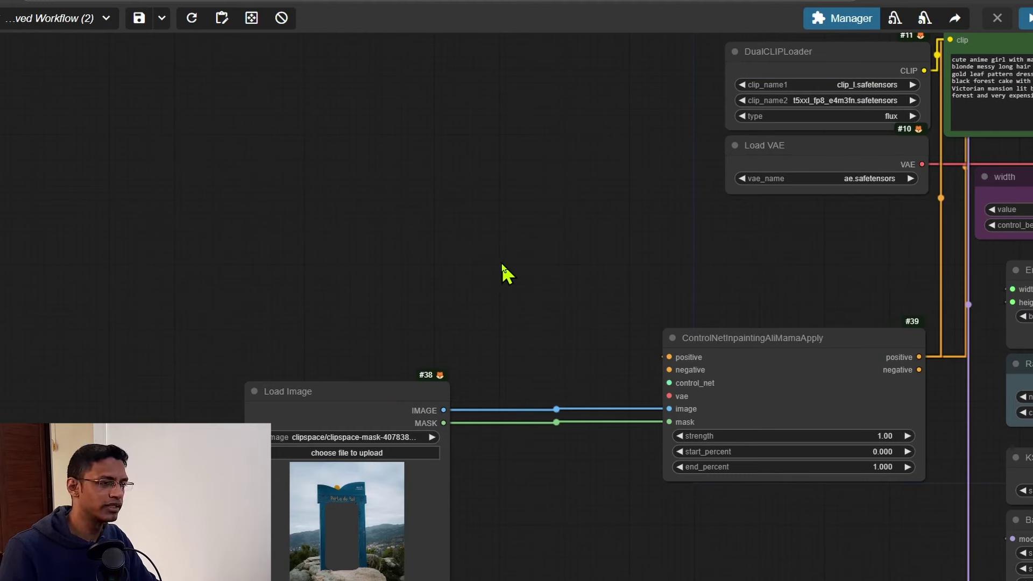
{"action": "key", "text": "ctrl+shift+v"}
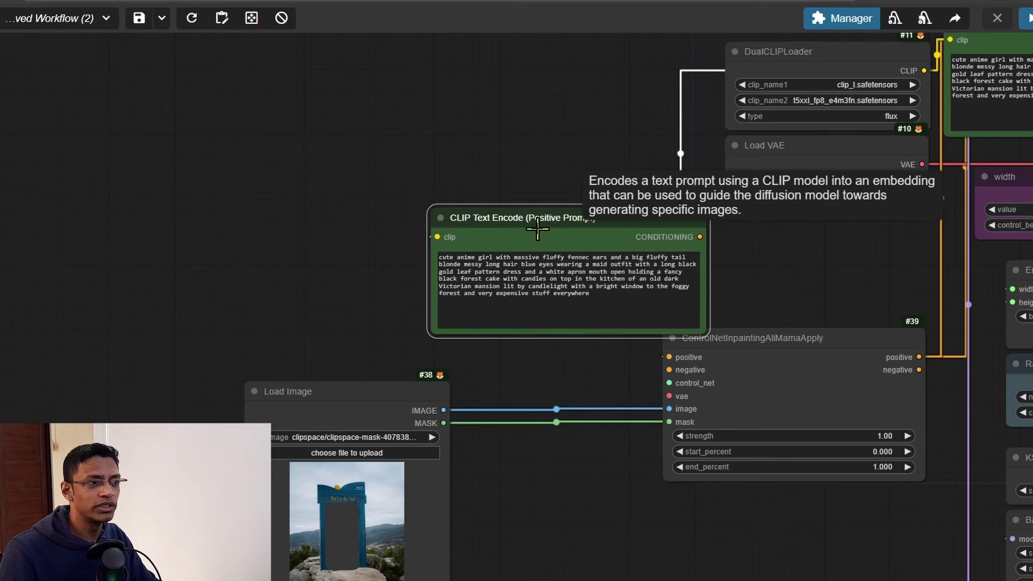
{"action": "left_click_drag", "start_coordinate": [537, 229], "coordinate": [427, 218]}
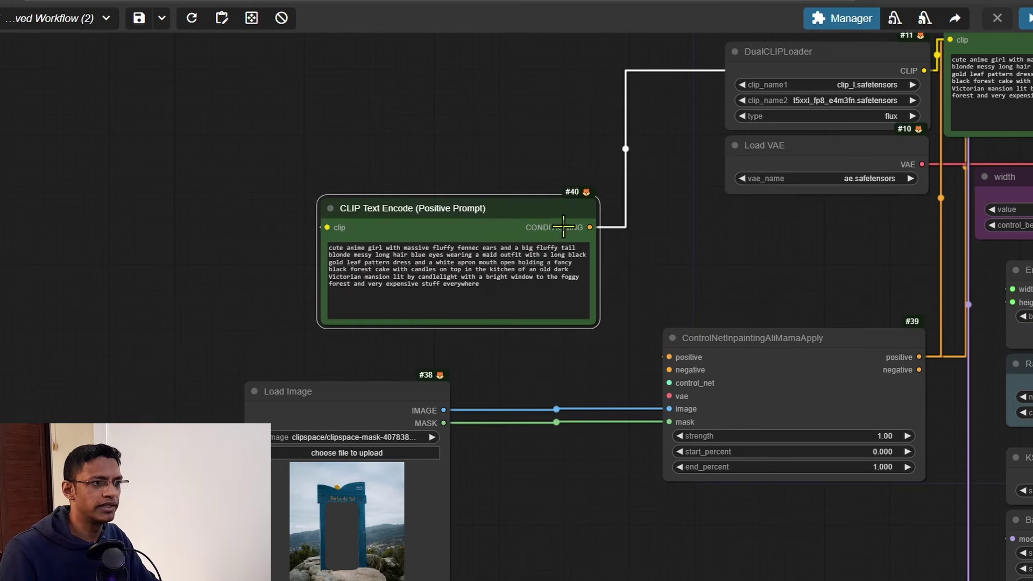
{"action": "left_click_drag", "start_coordinate": [589, 227], "coordinate": [666, 370]}
Clear the copied prompt's text, collapse the node and tuck it above the ControlNet node.
{"action": "left_click", "coordinate": [514, 296]}
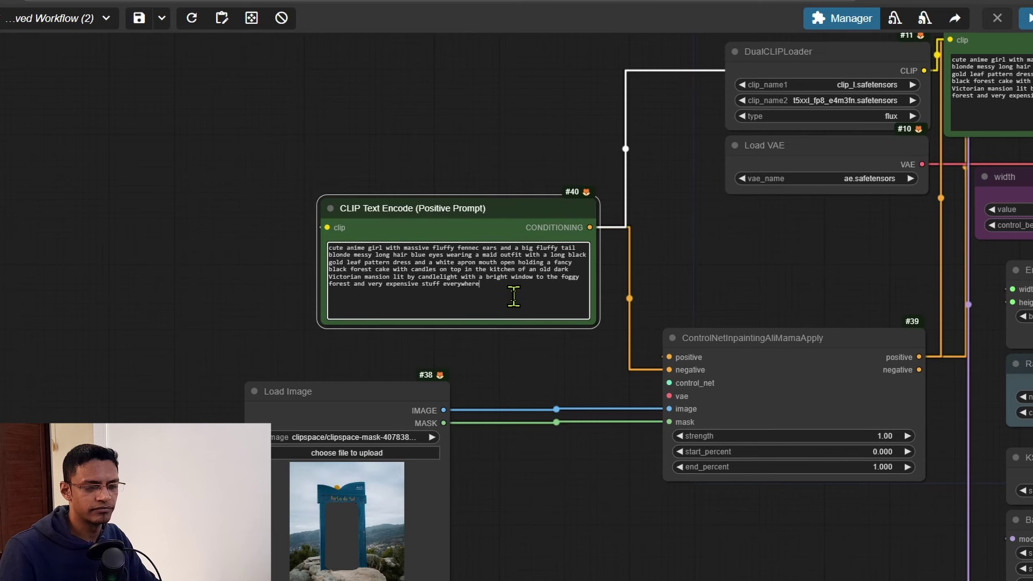
{"action": "key", "text": "ctrl+a"}
{"action": "key", "text": "BackSpace"}
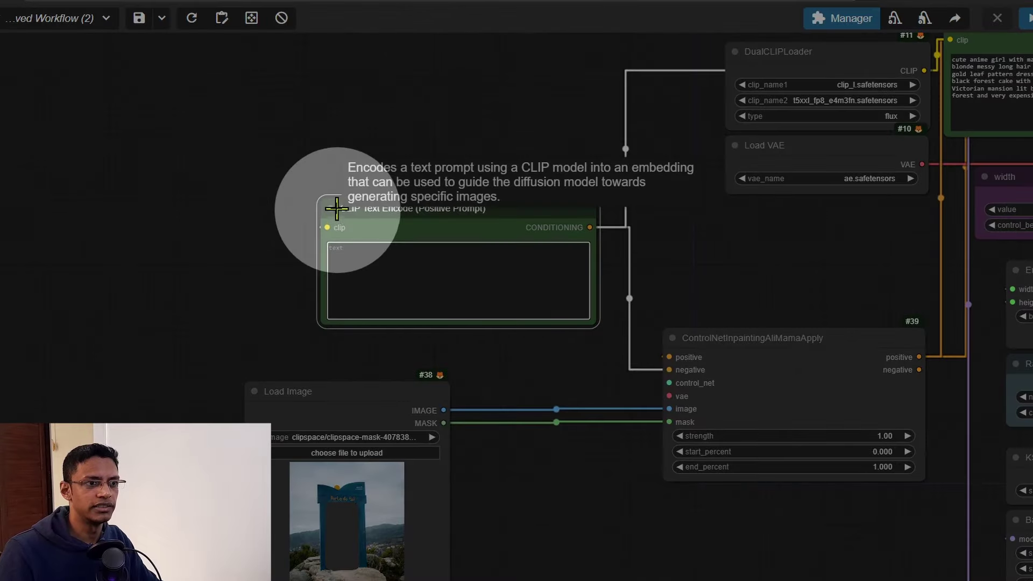
{"action": "left_click", "coordinate": [330, 208]}
{"action": "left_click_drag", "start_coordinate": [341, 211], "coordinate": [749, 280]}
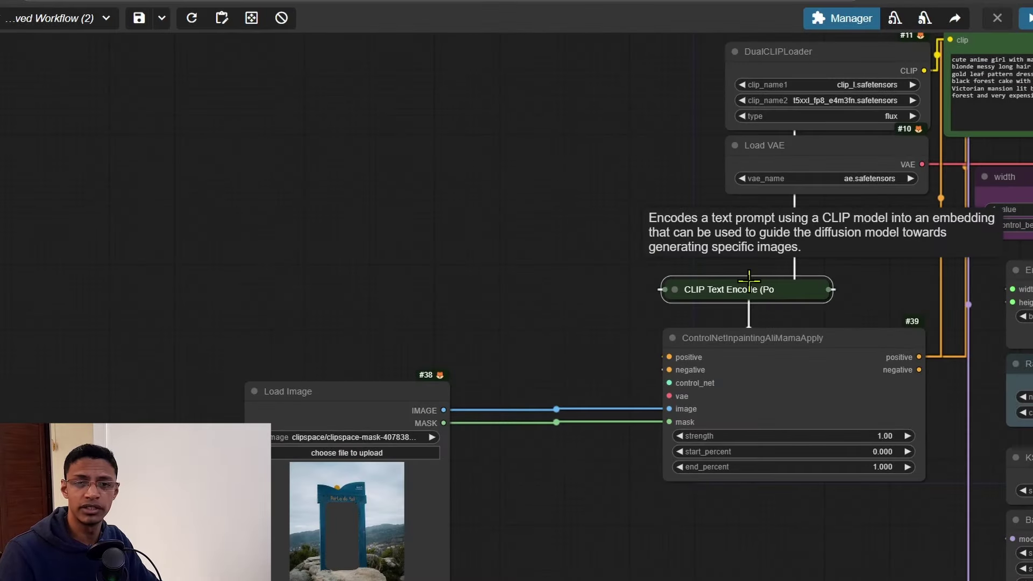
{"action": "scroll", "coordinate": [595, 346], "scroll_direction": "up", "scroll_amount": 7}
Connect the Load VAE output to the ControlNet inpainting node's vae input.
{"action": "scroll", "coordinate": [622, 380], "scroll_direction": "down", "scroll_amount": 3}
{"action": "left_click_drag", "start_coordinate": [623, 381], "coordinate": [334, 392]}
{"action": "scroll", "coordinate": [334, 393], "scroll_direction": "down", "scroll_amount": 1}
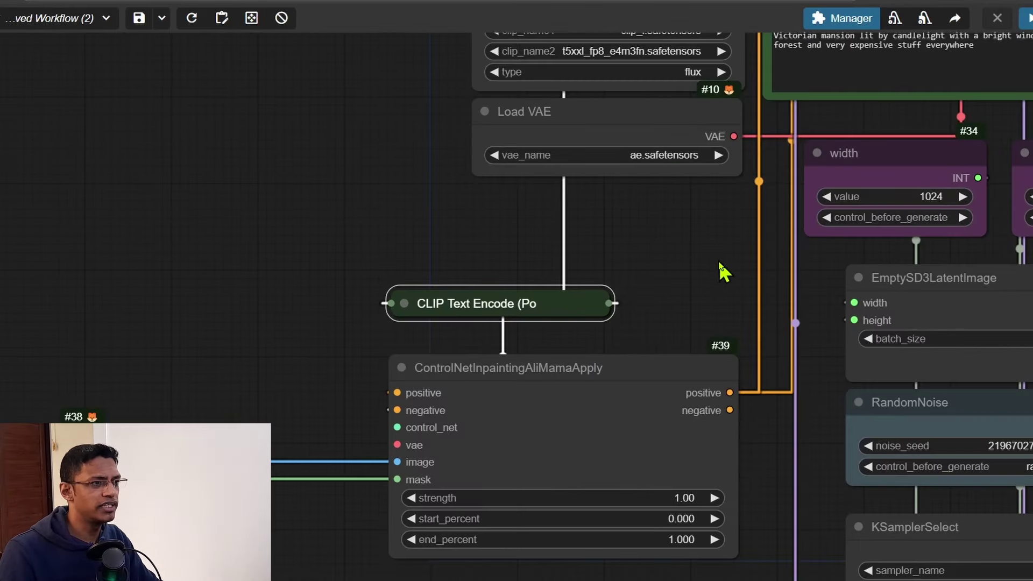
{"action": "left_click_drag", "start_coordinate": [733, 137], "coordinate": [397, 445]}
{"action": "left_click_drag", "start_coordinate": [380, 431], "coordinate": [581, 405]}
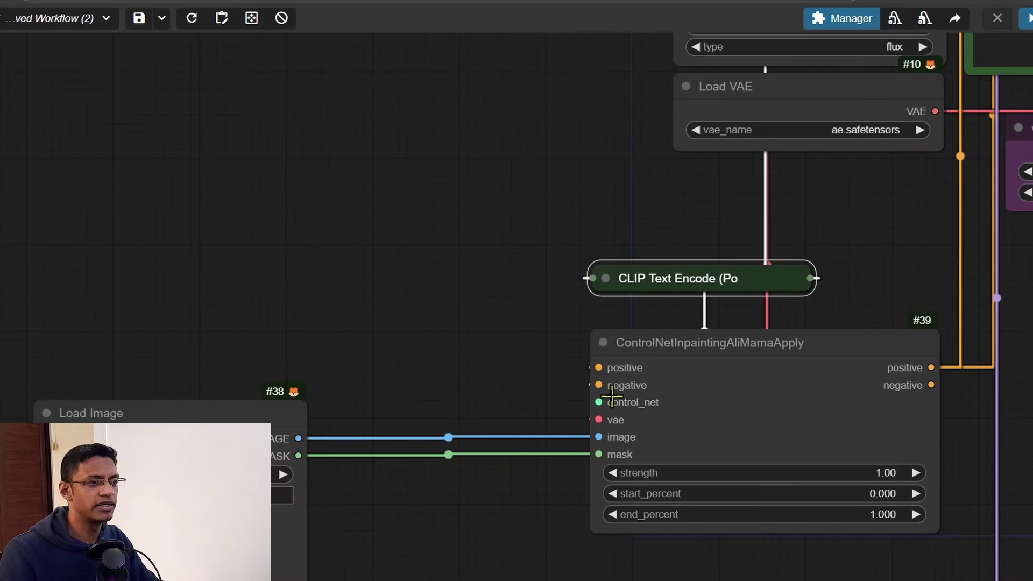
{"action": "left_click_drag", "start_coordinate": [283, 313], "coordinate": [464, 306]}
Add a Load ControlNet Model node with AliMama Flux ControlNet Inpaint.safetensors on the control_net input.
{"action": "left_click_drag", "start_coordinate": [780, 395], "coordinate": [514, 231]}
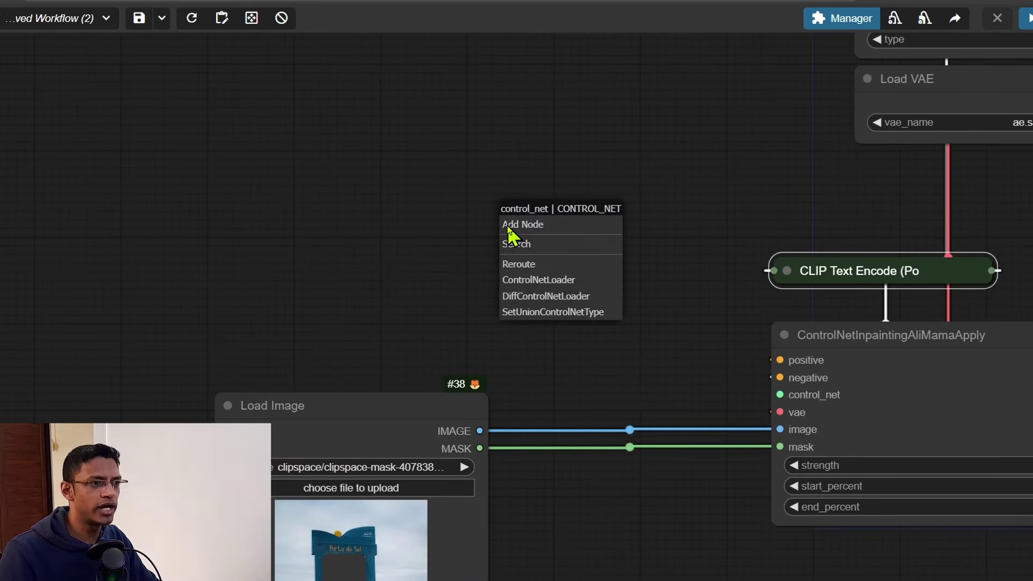
{"action": "left_click", "coordinate": [550, 291]}
{"action": "left_click_drag", "start_coordinate": [662, 215], "coordinate": [358, 213]}
{"action": "mouse_move", "coordinate": [471, 271]}
{"action": "left_mouse_down"}
{"action": "mouse_move", "coordinate": [605, 267]}
{"action": "mouse_move", "coordinate": [490, 274]}
{"action": "left_mouse_up"}
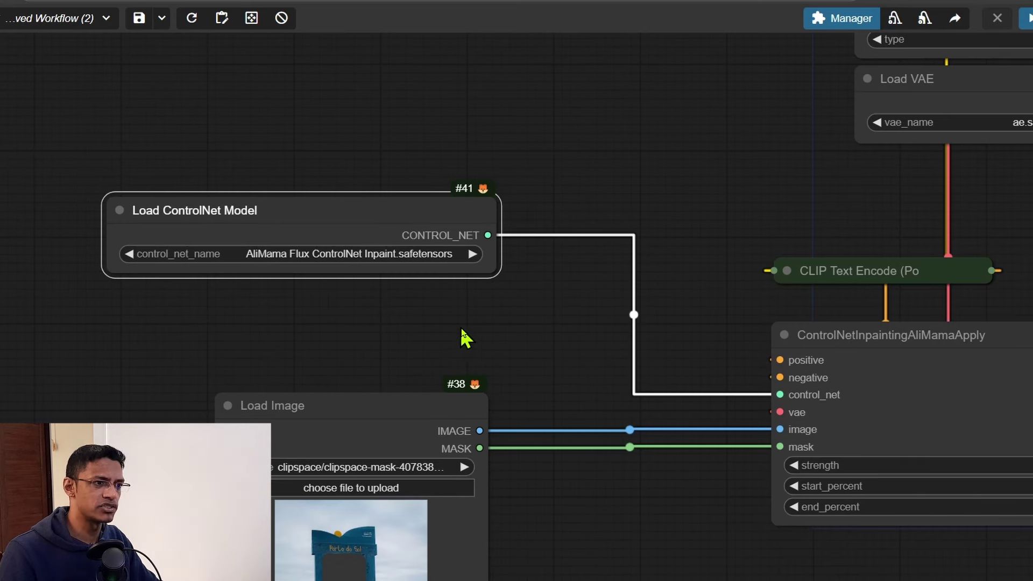
{"action": "left_click_drag", "start_coordinate": [427, 402], "coordinate": [639, 397]}
{"action": "left_click", "coordinate": [409, 243]}
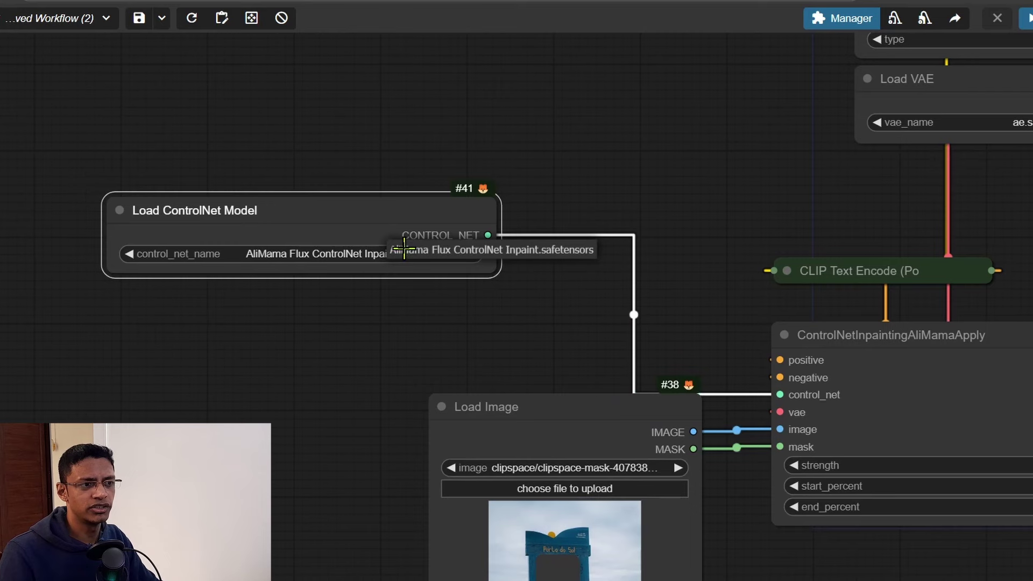
{"action": "scroll", "coordinate": [826, 401], "scroll_direction": "up", "scroll_amount": 2}
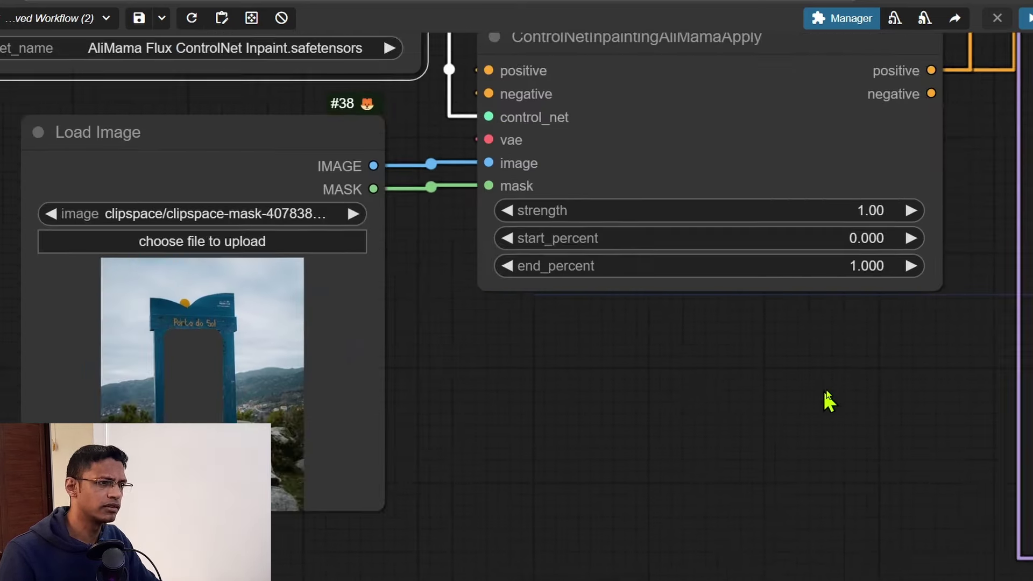
{"action": "left_click_drag", "start_coordinate": [825, 402], "coordinate": [673, 387]}
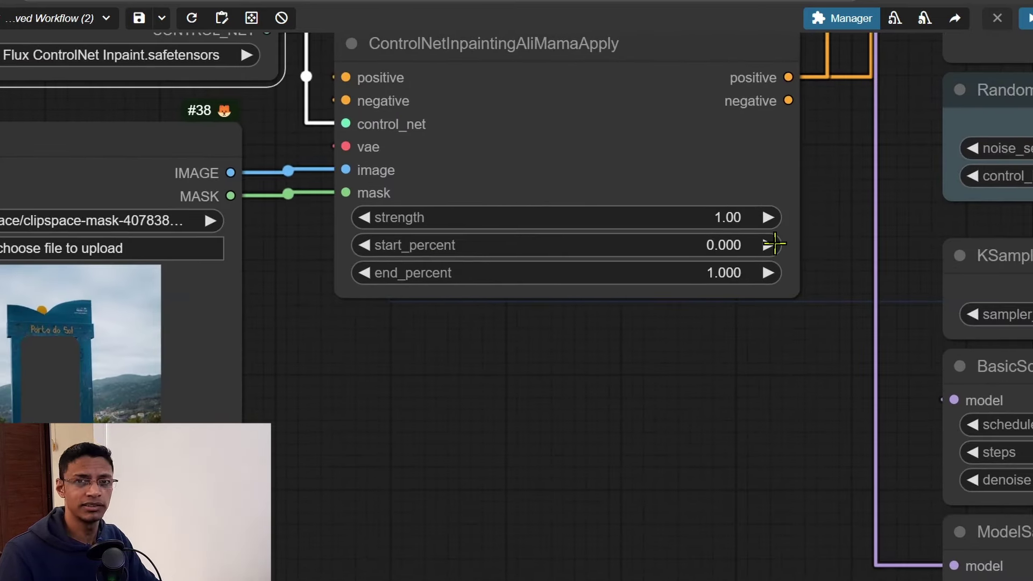
Set the ControlNet inpainting strength to 0.90.
{"action": "left_click", "coordinate": [722, 216]}
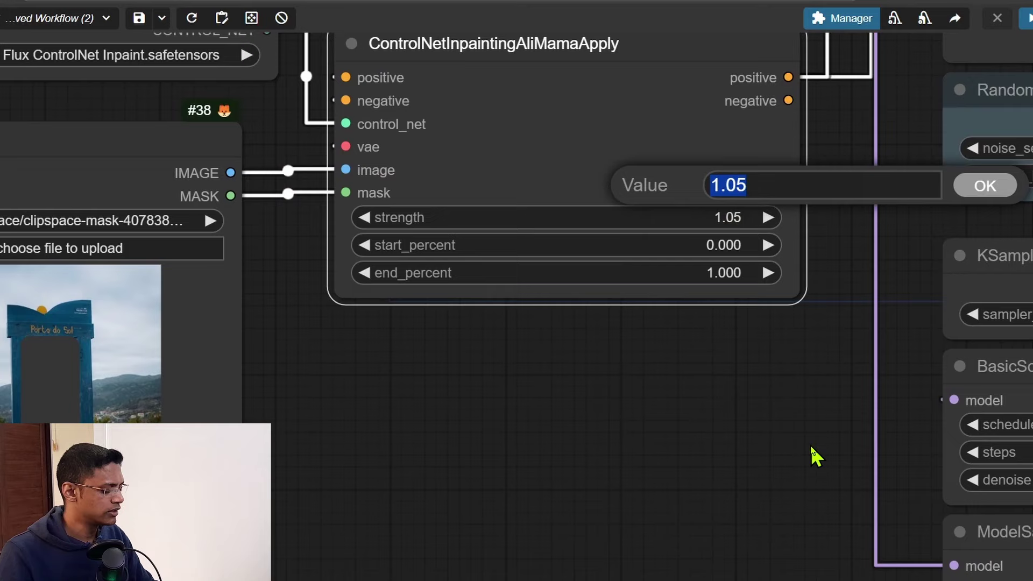
{"action": "type", "text": "0.9"}
{"action": "key", "text": "Return"}
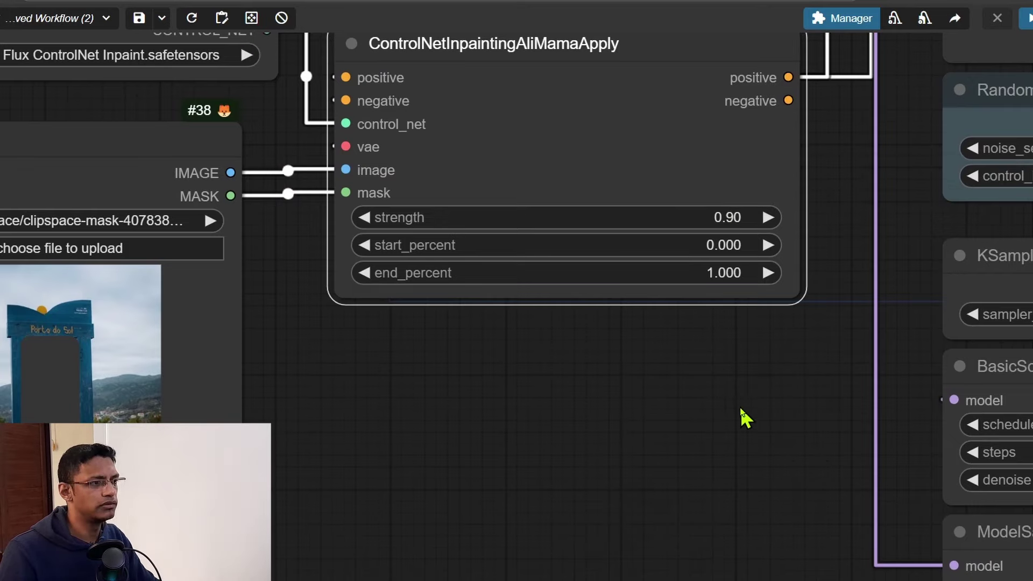
{"action": "scroll", "coordinate": [733, 409], "scroll_direction": "down", "scroll_amount": 4}
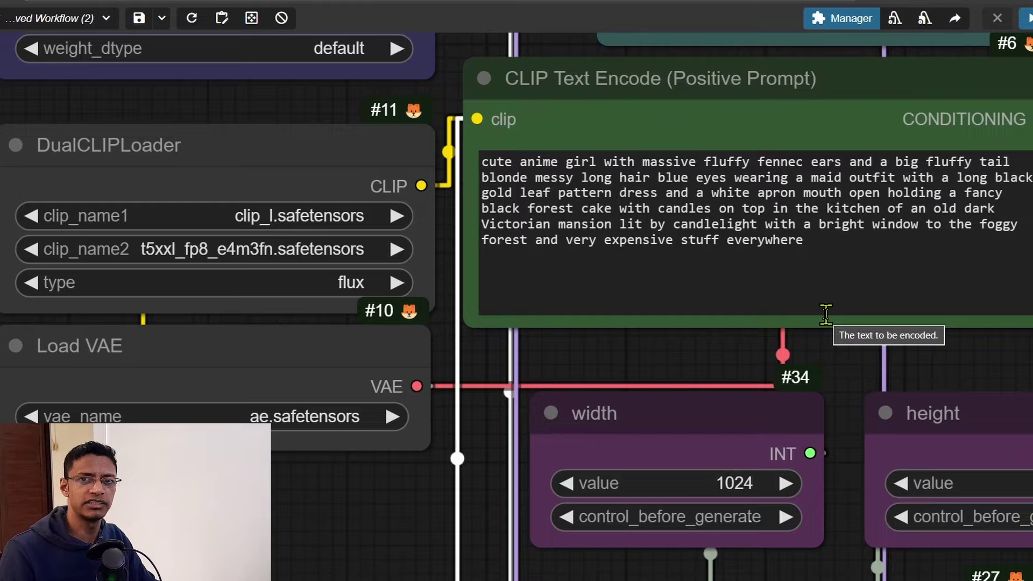
{"action": "scroll", "coordinate": [503, 422], "scroll_direction": "down", "scroll_amount": 4}
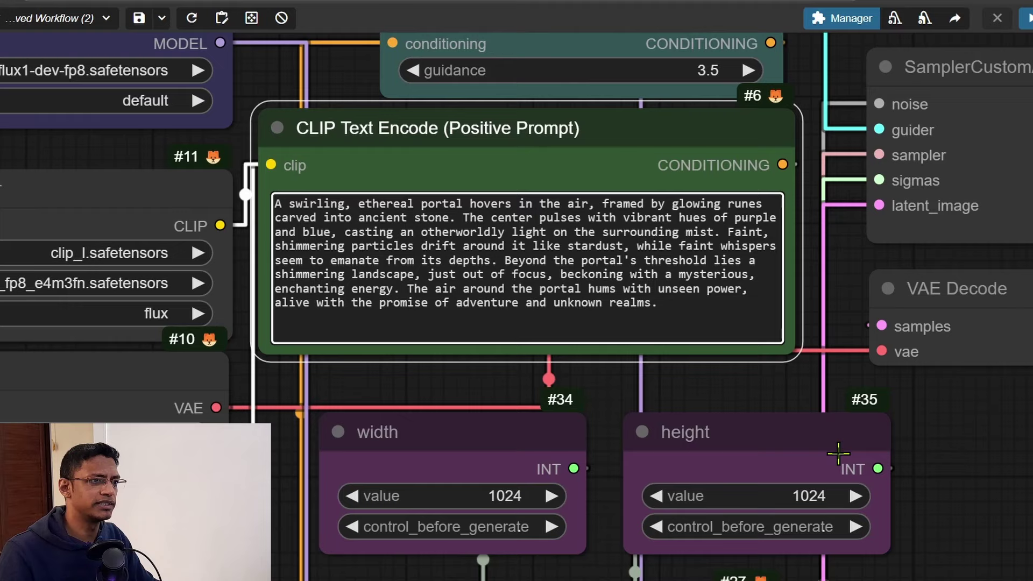
{"action": "scroll", "coordinate": [983, 478], "scroll_direction": "down", "scroll_amount": 5}
{"action": "scroll", "coordinate": [1001, 530], "scroll_direction": "down", "scroll_amount": 5}
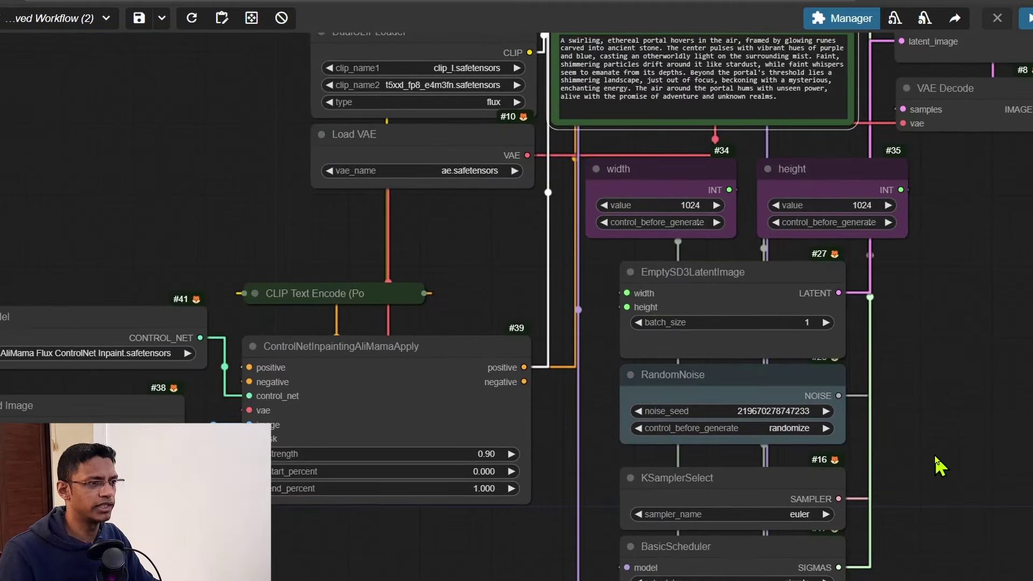
{"action": "scroll", "coordinate": [1015, 336], "scroll_direction": "up", "scroll_amount": 5}
Inspect the links of the AliMama ControlNet inpainting and FluxGuidance nodes.
{"action": "left_click_drag", "start_coordinate": [435, 504], "coordinate": [539, 474]}
{"action": "scroll", "coordinate": [518, 449], "scroll_direction": "down", "scroll_amount": 3}
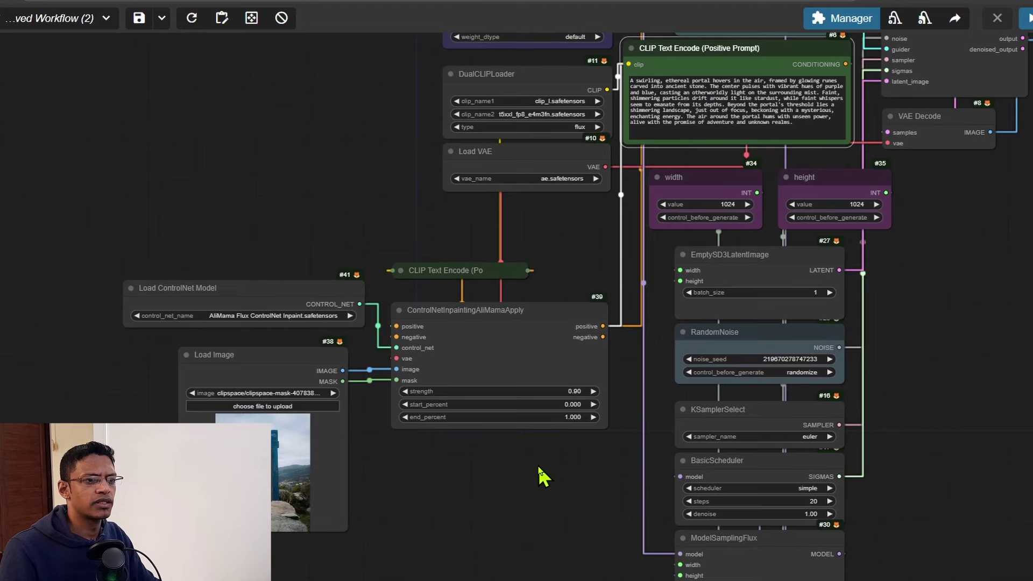
{"action": "left_click", "coordinate": [508, 309]}
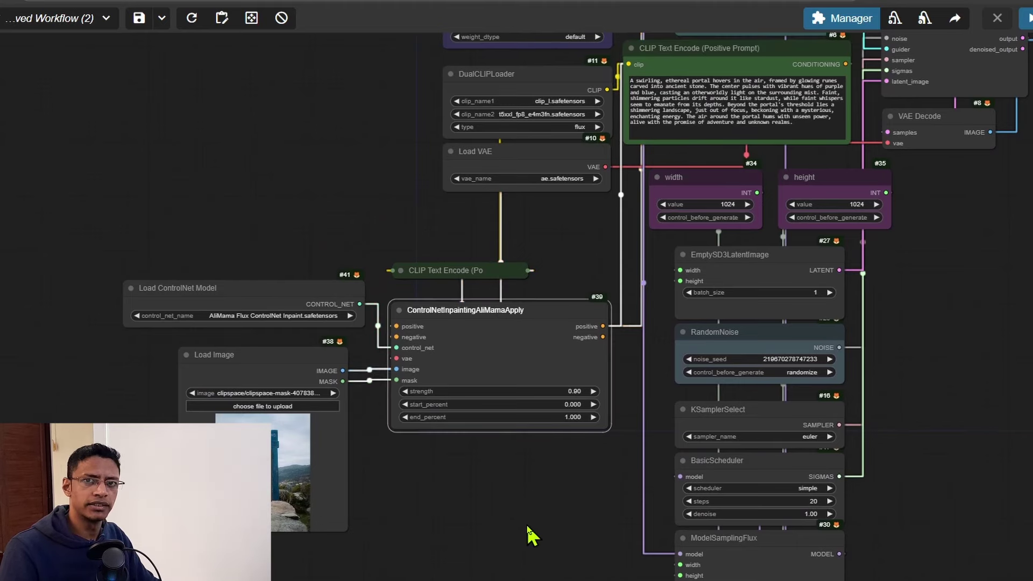
{"action": "scroll", "coordinate": [529, 530], "scroll_direction": "up", "scroll_amount": 2}
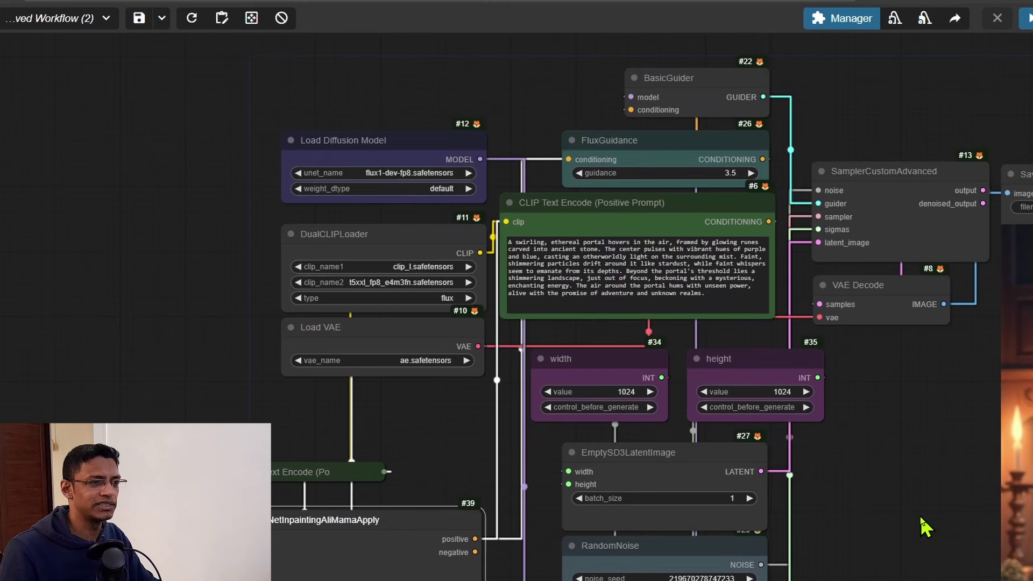
{"action": "left_click", "coordinate": [670, 143]}
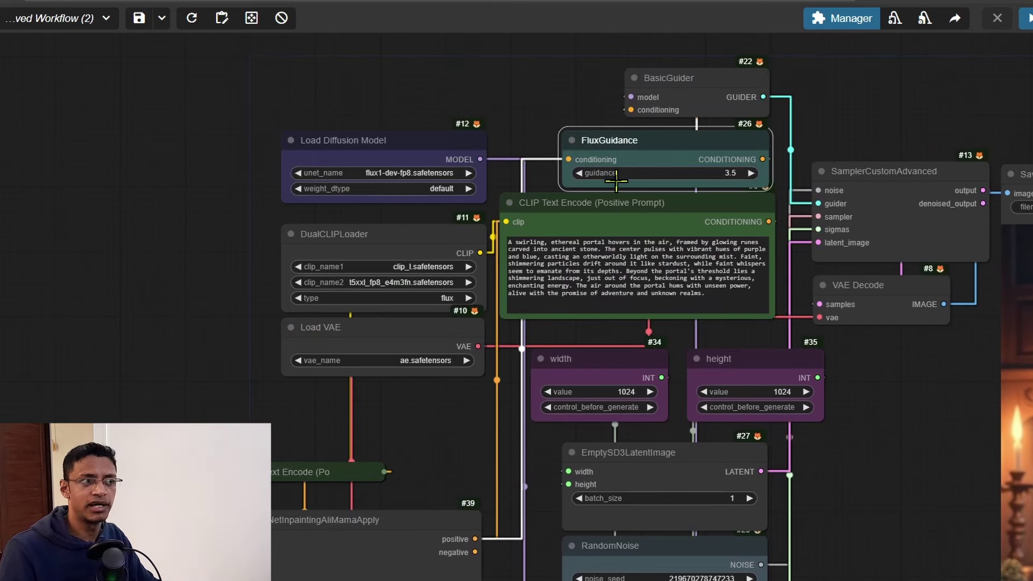
{"action": "scroll", "coordinate": [807, 489], "scroll_direction": "down", "scroll_amount": 5}
{"action": "scroll", "coordinate": [596, 370], "scroll_direction": "up", "scroll_amount": 3}
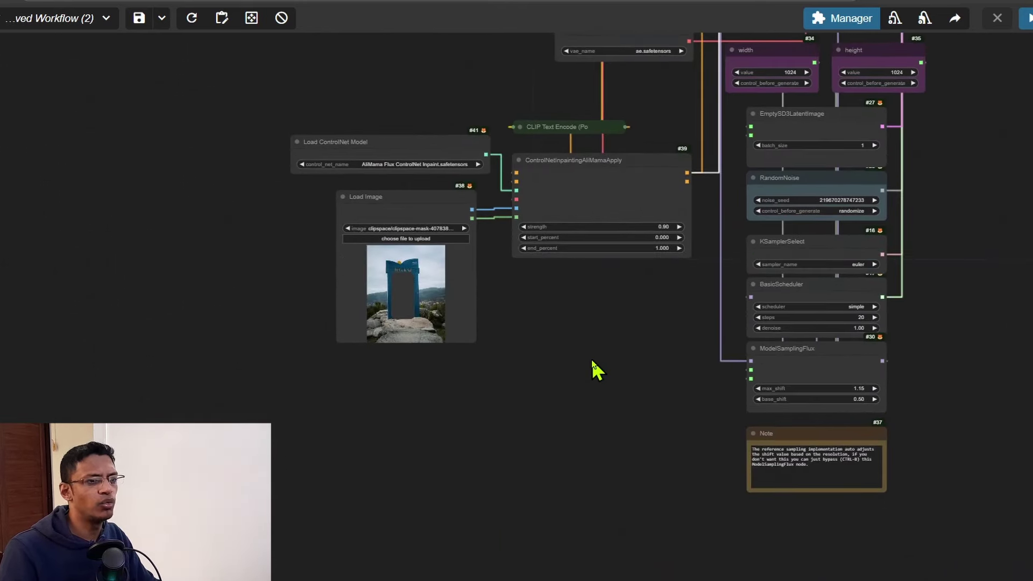
{"action": "scroll", "coordinate": [581, 312], "scroll_direction": "up", "scroll_amount": 3}
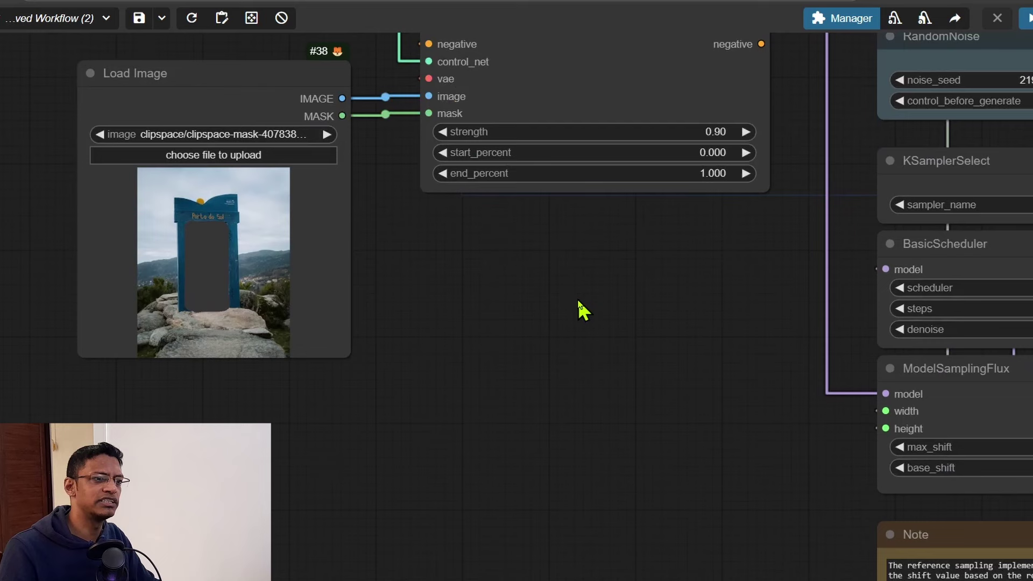
Move the Load Image node down and further to the left.
{"action": "mouse_move", "coordinate": [143, 101]}
{"action": "left_mouse_down"}
{"action": "mouse_move", "coordinate": [182, 88]}
{"action": "mouse_move", "coordinate": [161, 112]}
{"action": "left_mouse_up"}
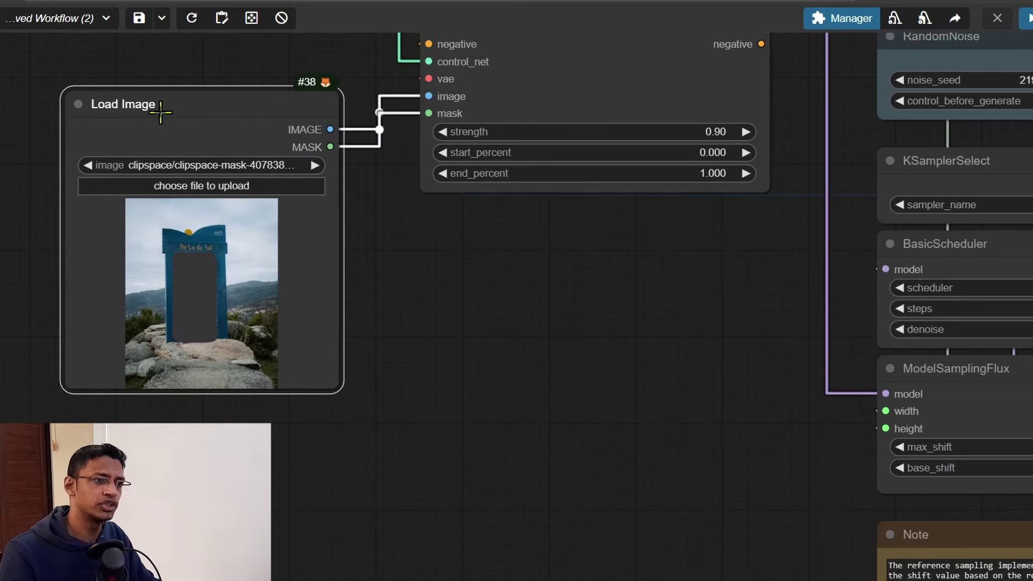
{"action": "scroll", "coordinate": [482, 357], "scroll_direction": "down", "scroll_amount": 2}
{"action": "left_click_drag", "start_coordinate": [479, 359], "coordinate": [608, 385]}
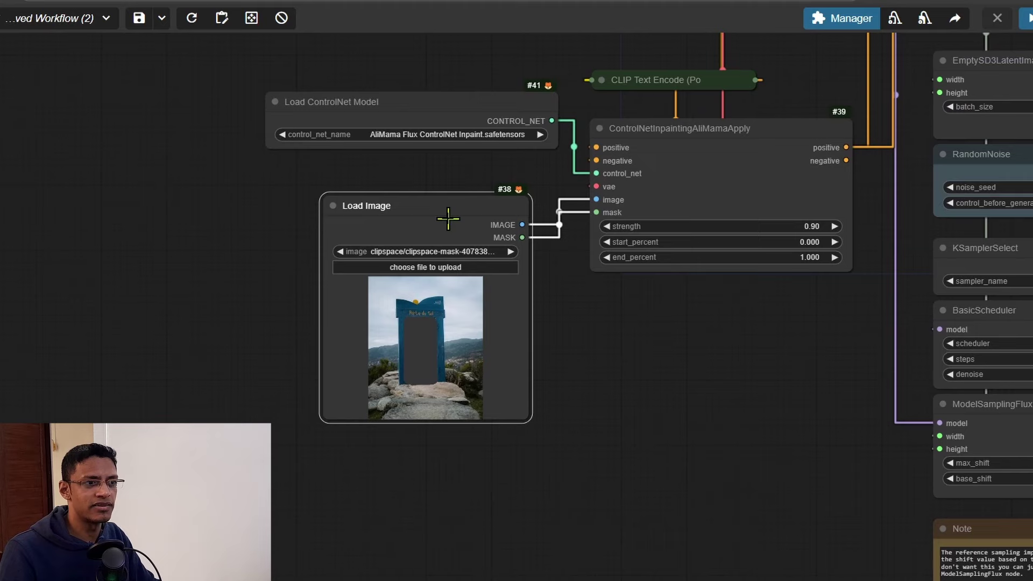
{"action": "left_click_drag", "start_coordinate": [448, 218], "coordinate": [411, 229]}
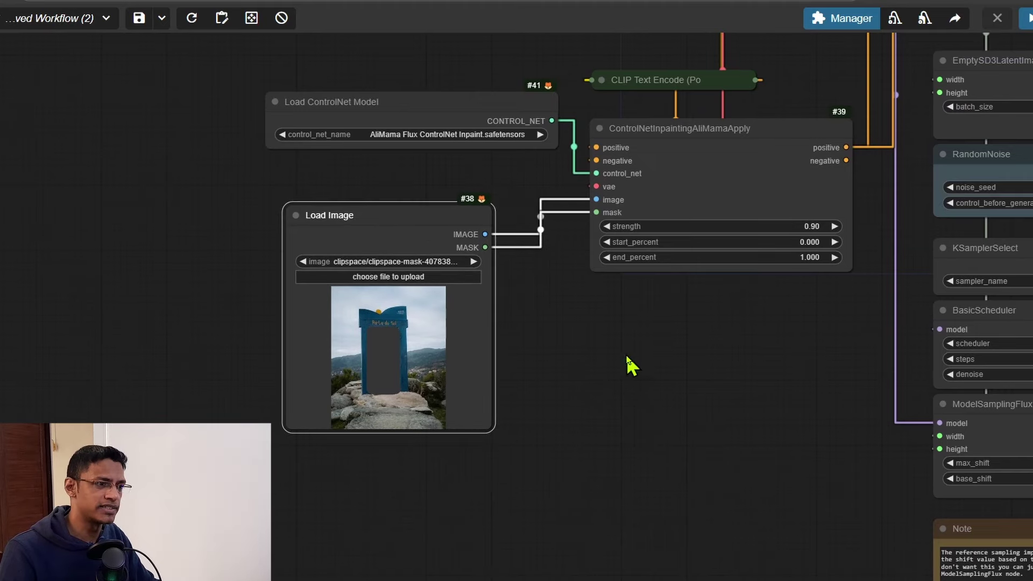
Confirm ComfyUI Essentials is installed in the Custom Nodes Manager, then move Load Image up beside the ControlNet.
{"action": "left_click", "coordinate": [850, 21]}
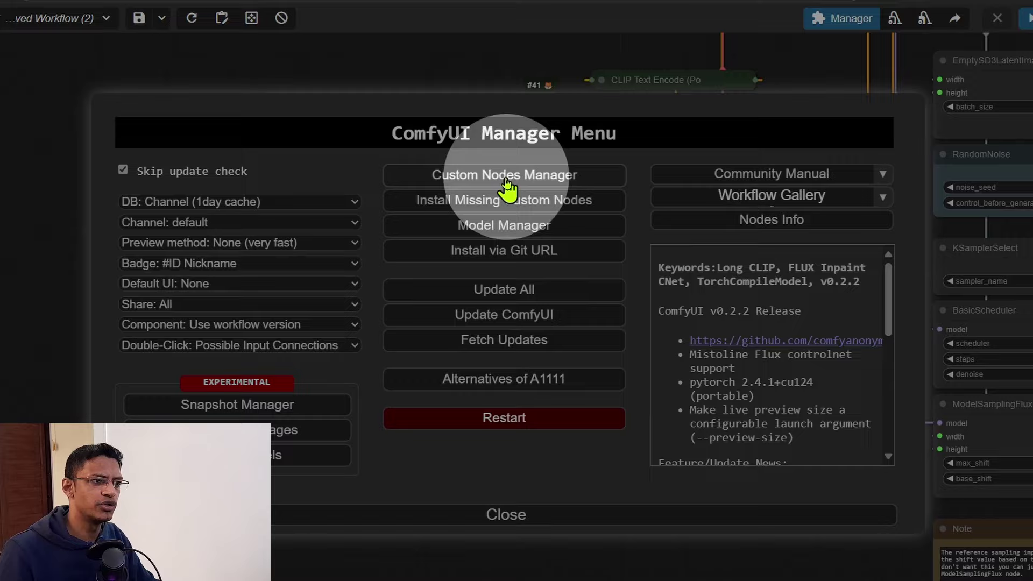
{"action": "left_click", "coordinate": [535, 178]}
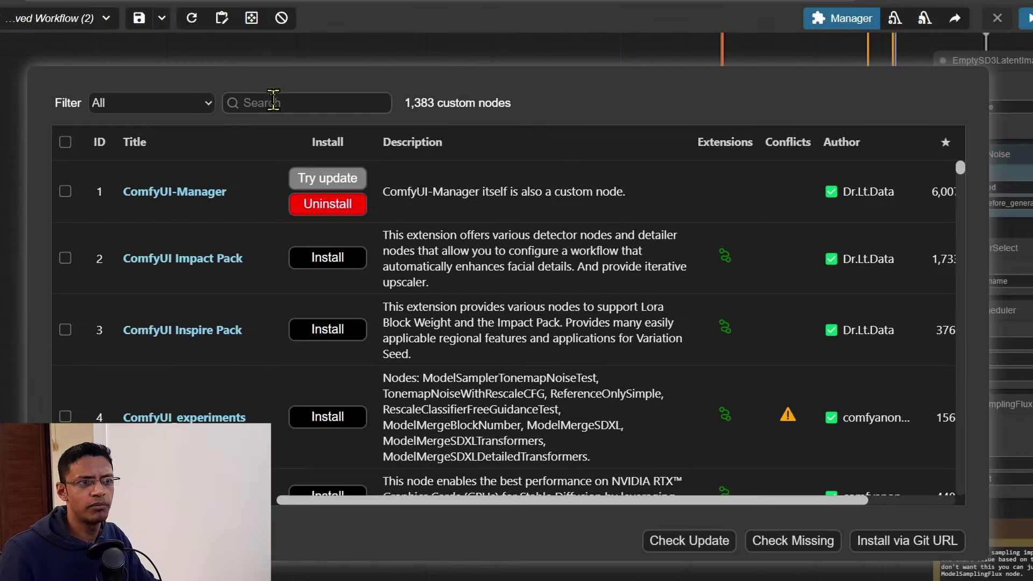
{"action": "left_click", "coordinate": [286, 104]}
{"action": "type", "text": "essentials"}
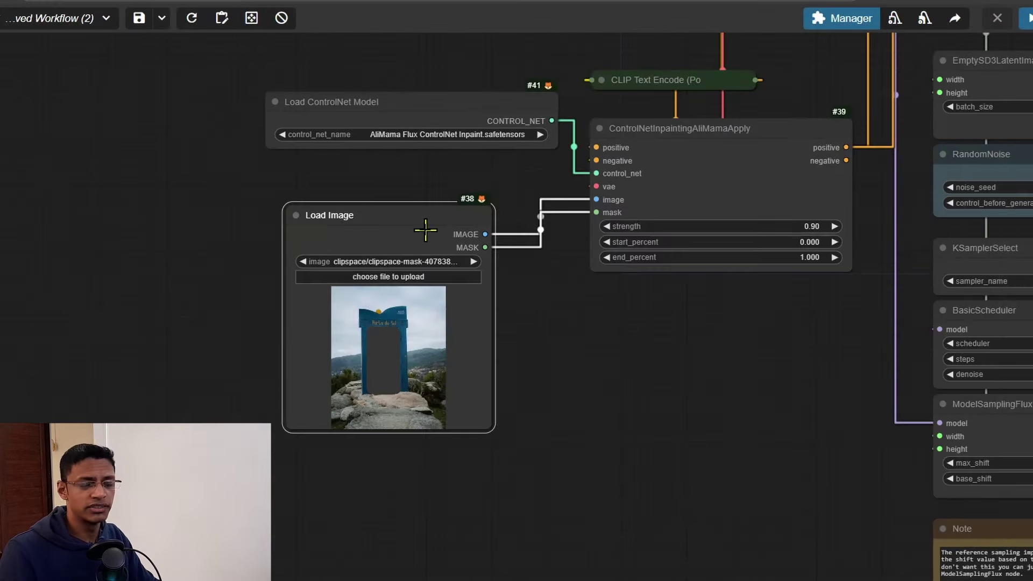
{"action": "left_click_drag", "start_coordinate": [426, 230], "coordinate": [436, 197]}
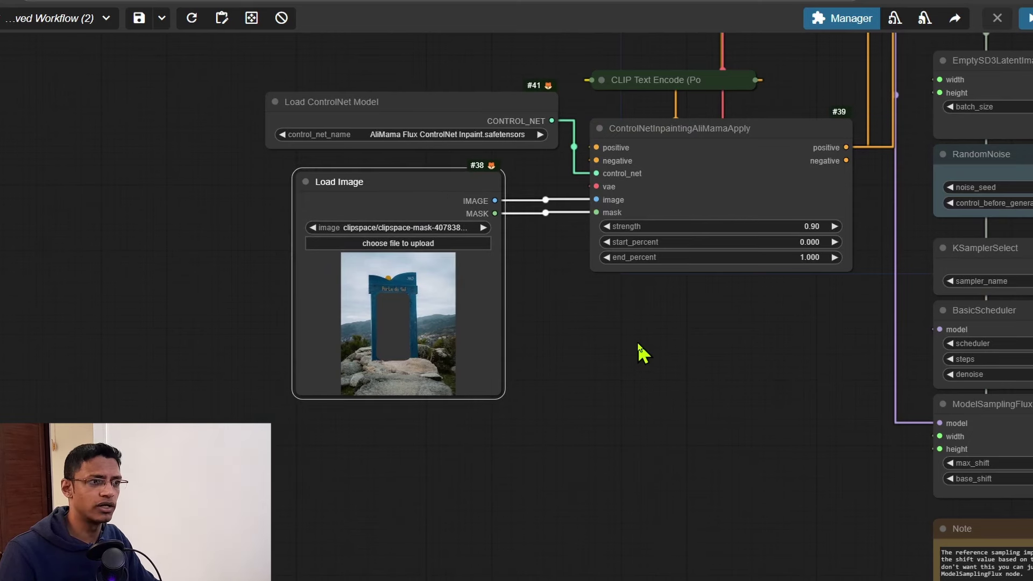
Add a Get Image Size node fed by the Load Image IMAGE output.
{"action": "double_click", "coordinate": [621, 369]}
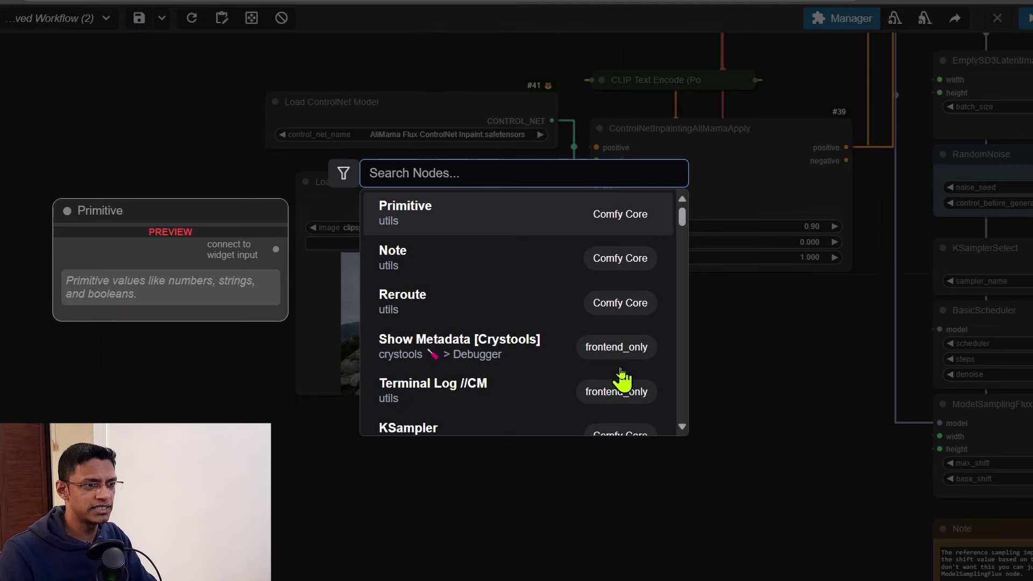
{"action": "type", "text": "size"}
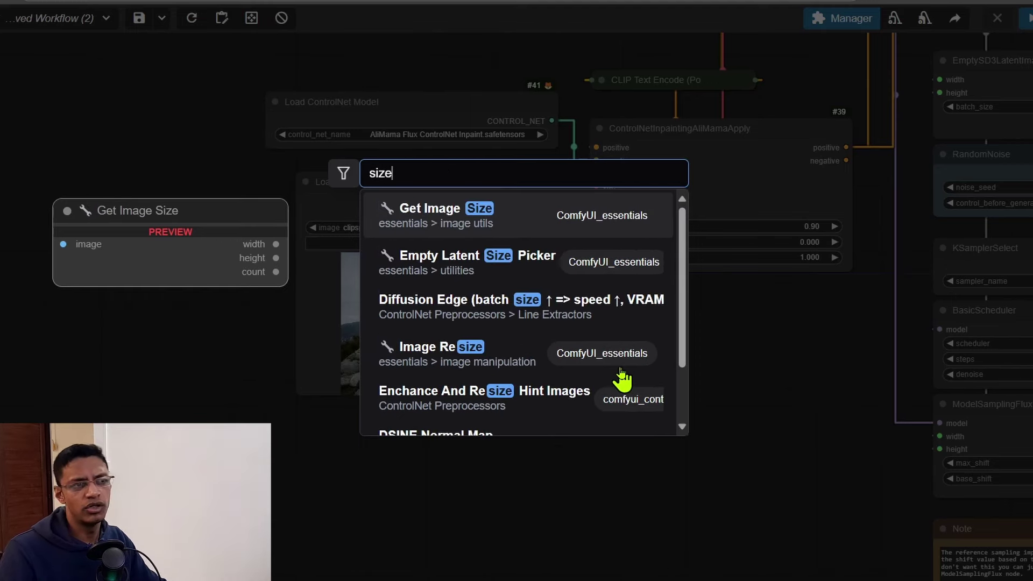
{"action": "left_click", "coordinate": [503, 226]}
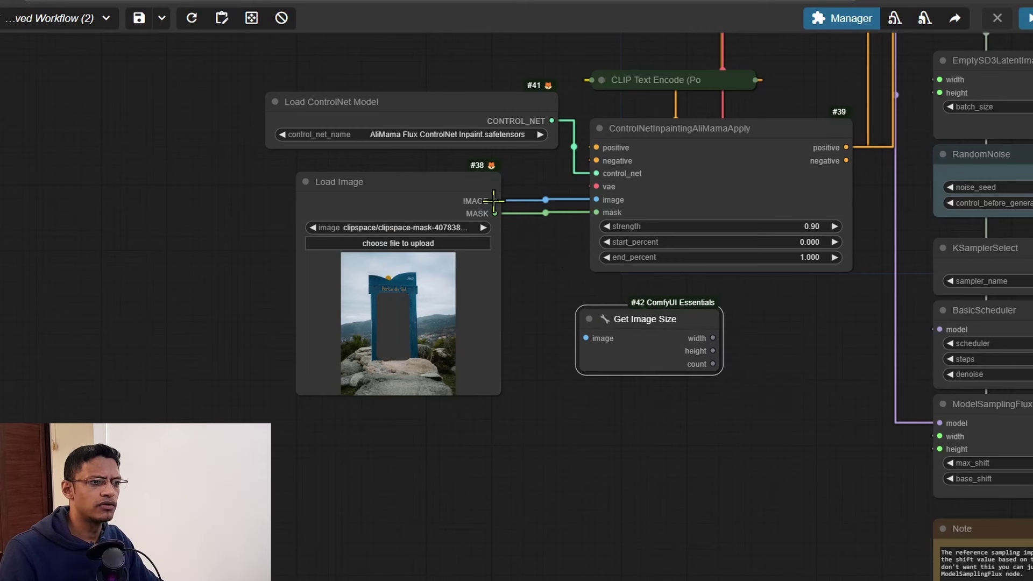
{"action": "left_click_drag", "start_coordinate": [495, 201], "coordinate": [586, 337]}
{"action": "left_click", "coordinate": [408, 187]}
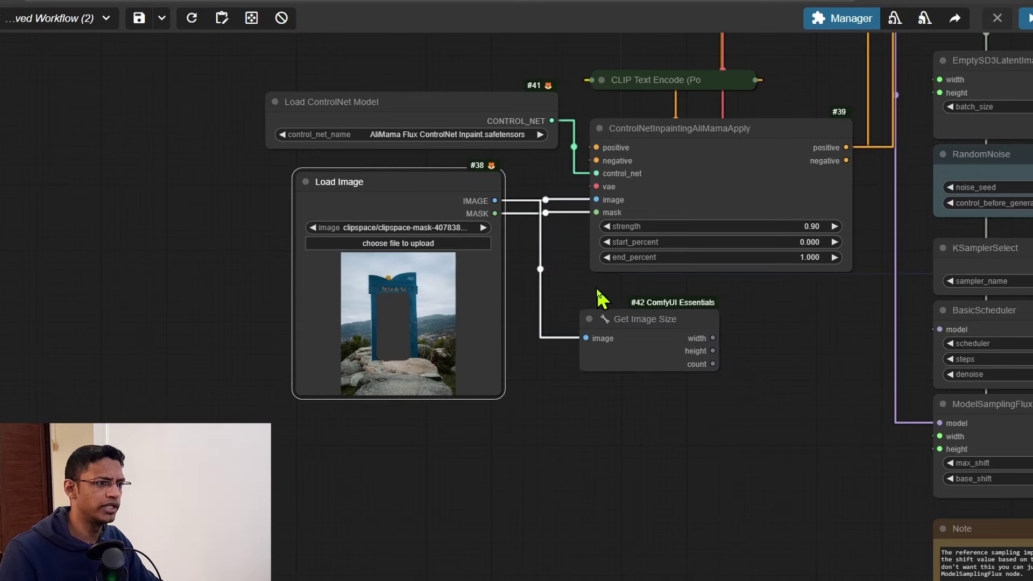
{"action": "left_click", "coordinate": [611, 321]}
Wire its width and height into ModelSamplingFlux and delete the fixed width and height nodes.
{"action": "left_click_drag", "start_coordinate": [842, 339], "coordinate": [483, 351]}
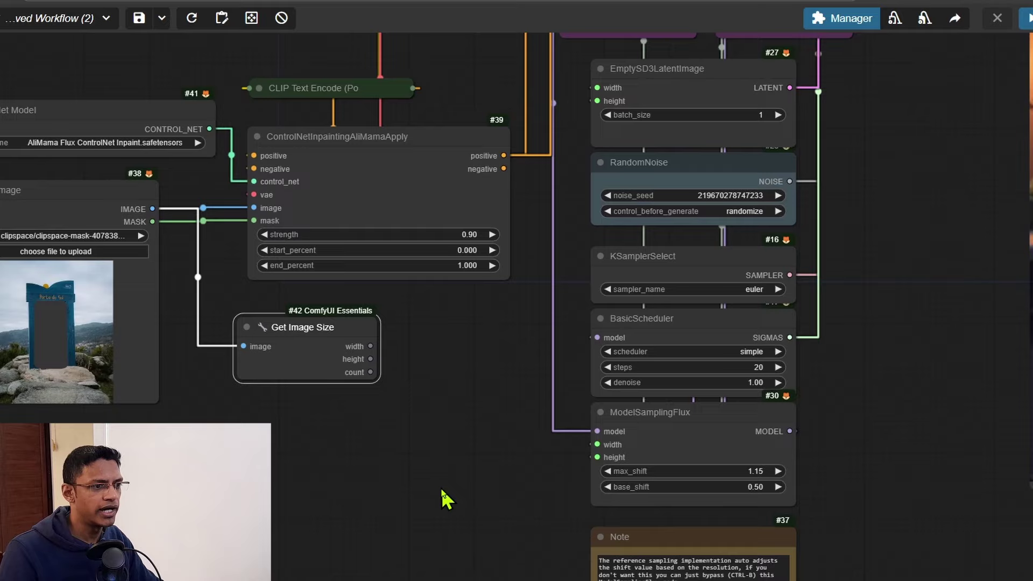
{"action": "left_click_drag", "start_coordinate": [446, 498], "coordinate": [490, 323]}
{"action": "left_click_drag", "start_coordinate": [414, 171], "coordinate": [637, 282]}
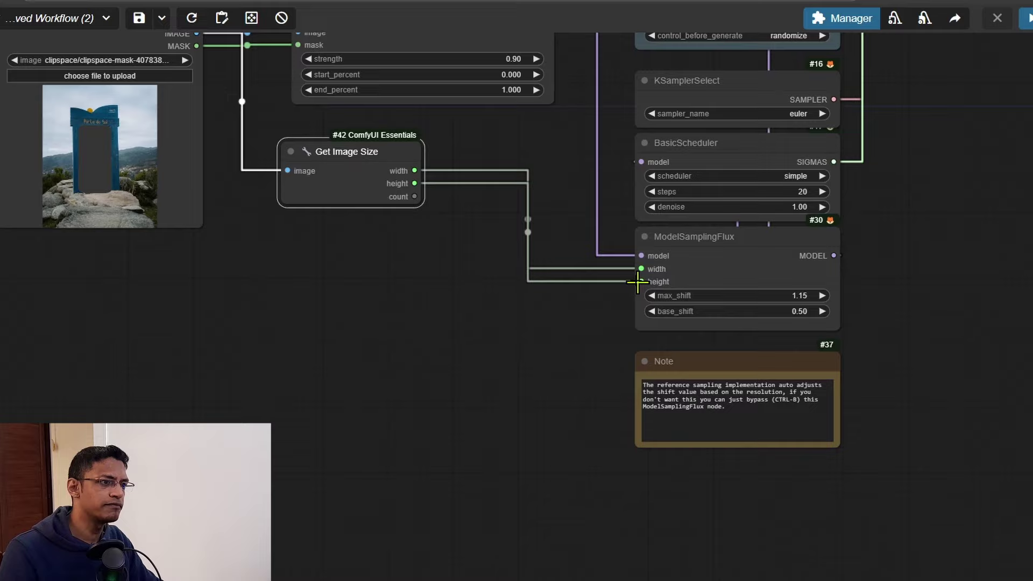
{"action": "scroll", "coordinate": [637, 281], "scroll_direction": "up", "scroll_amount": 7}
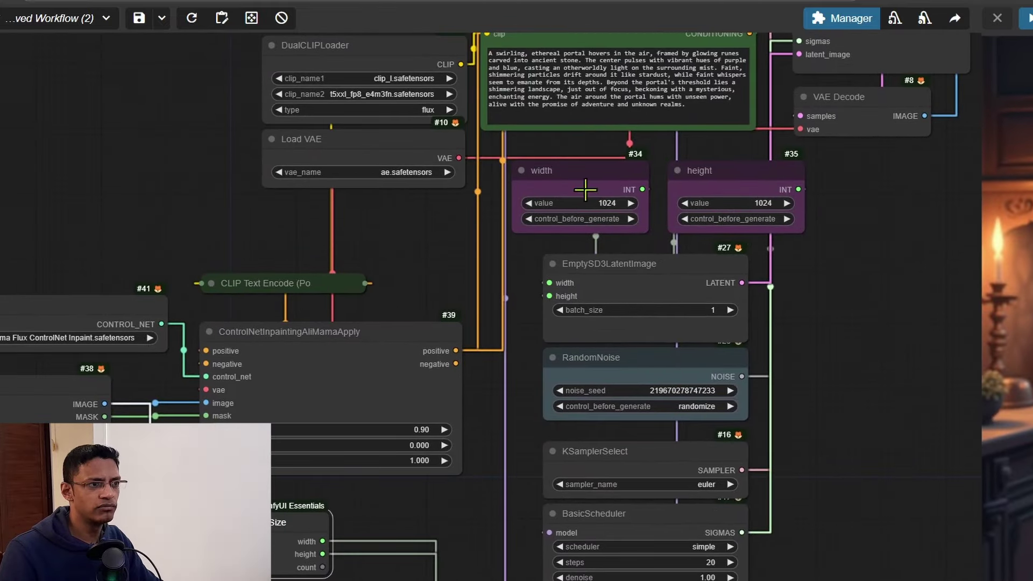
{"action": "left_click", "coordinate": [584, 176]}
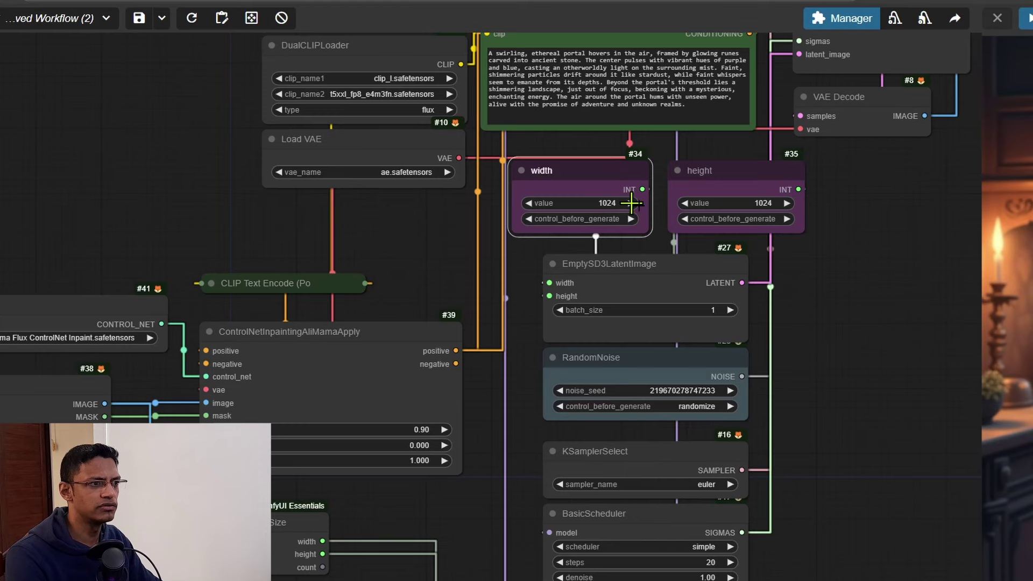
{"action": "key", "text": "Delete"}
{"action": "left_click", "coordinate": [700, 171]}
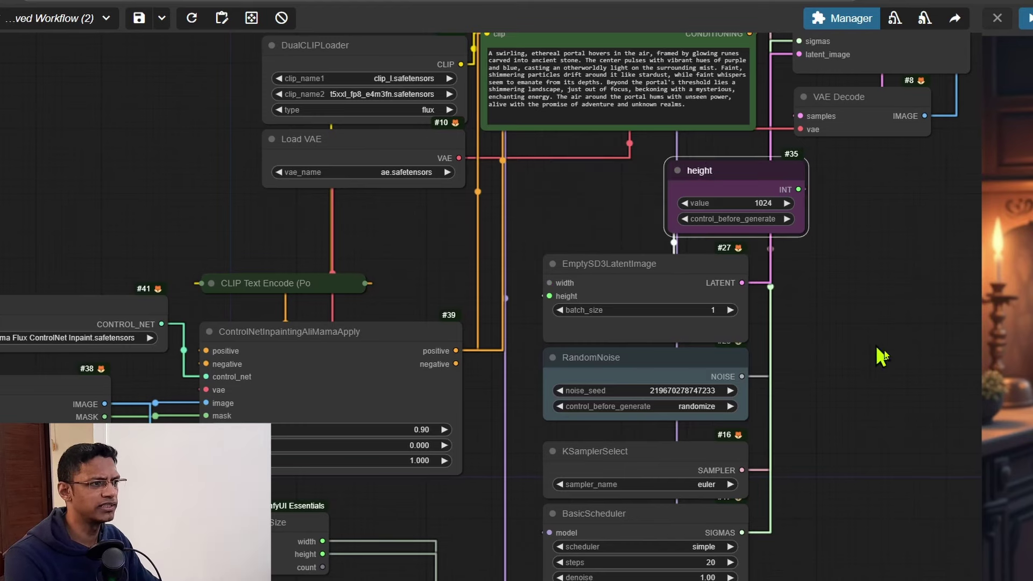
{"action": "key", "text": "Delete"}
Feed the image width and height into EmptySD3LatentImage's width and height inputs.
{"action": "left_click_drag", "start_coordinate": [274, 523], "coordinate": [401, 254]}
{"action": "scroll", "coordinate": [528, 253], "scroll_direction": "up", "scroll_amount": 8}
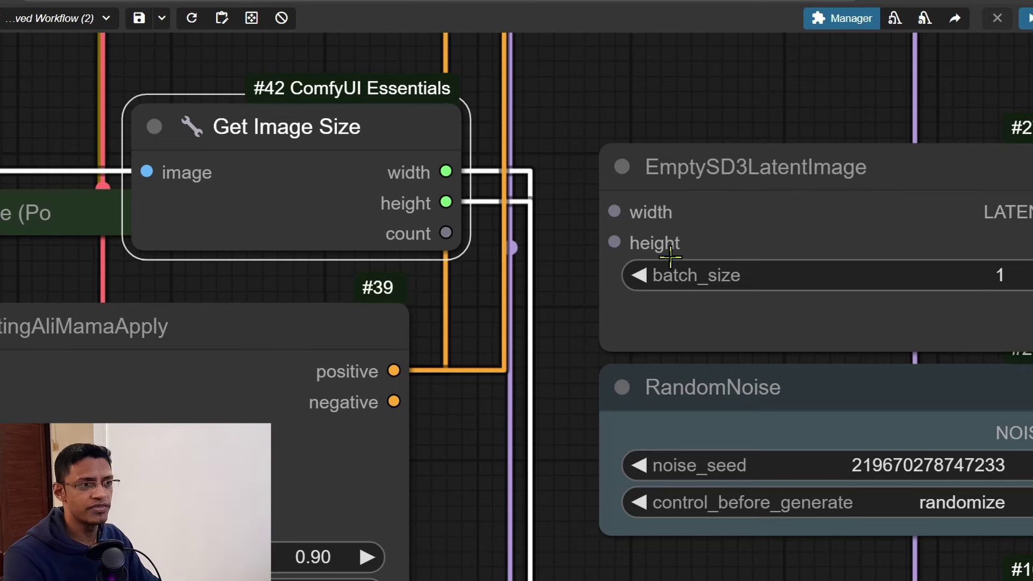
{"action": "left_click_drag", "start_coordinate": [446, 171], "coordinate": [615, 213]}
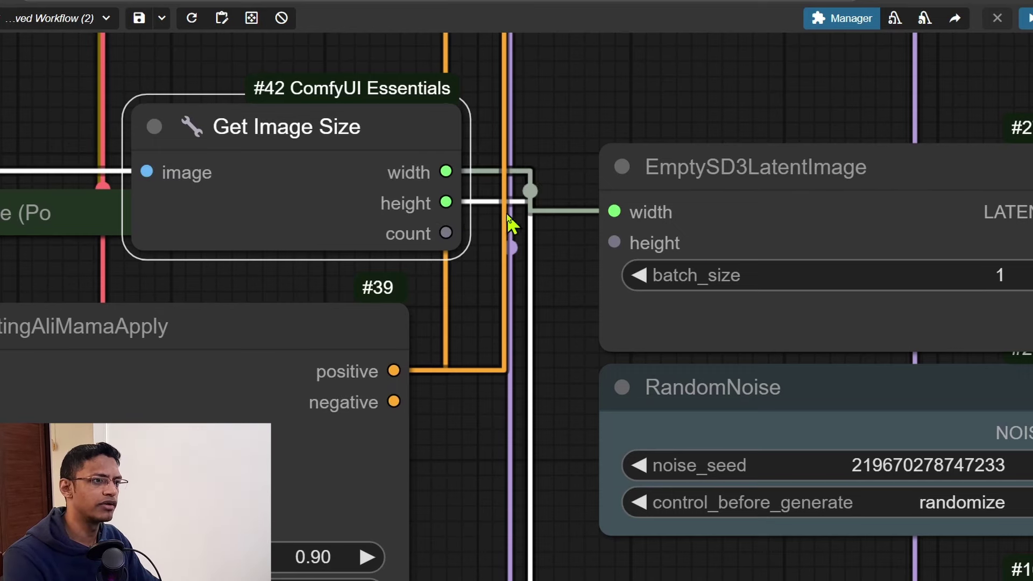
{"action": "left_click_drag", "start_coordinate": [445, 202], "coordinate": [614, 242]}
{"action": "scroll", "coordinate": [611, 227], "scroll_direction": "down", "scroll_amount": 9}
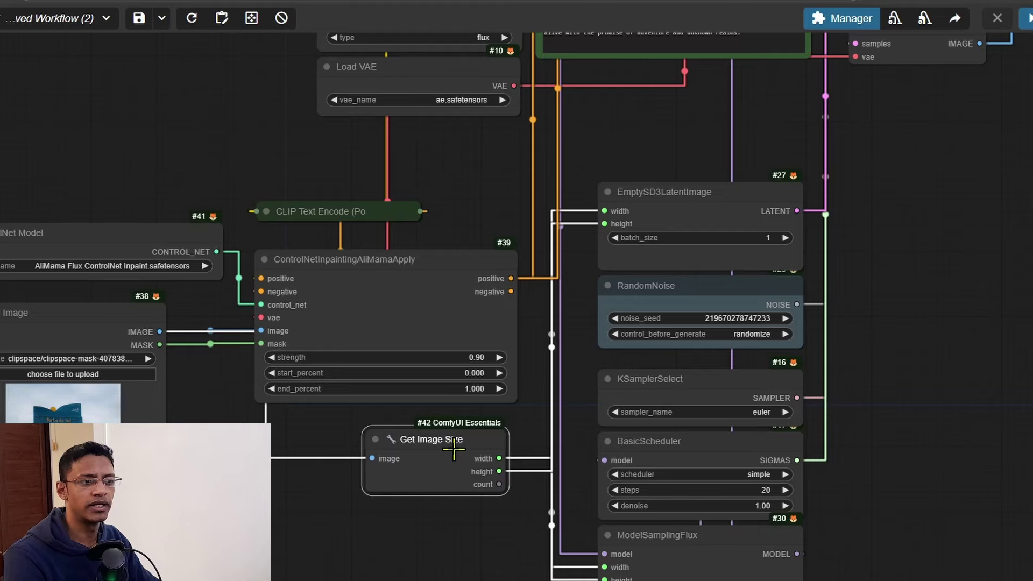
{"action": "left_click_drag", "start_coordinate": [169, 571], "coordinate": [584, 434]}
View the masked door photo at full size (460×574), then spread Load Image and Get Image Size apart.
{"action": "right_click", "coordinate": [429, 300]}
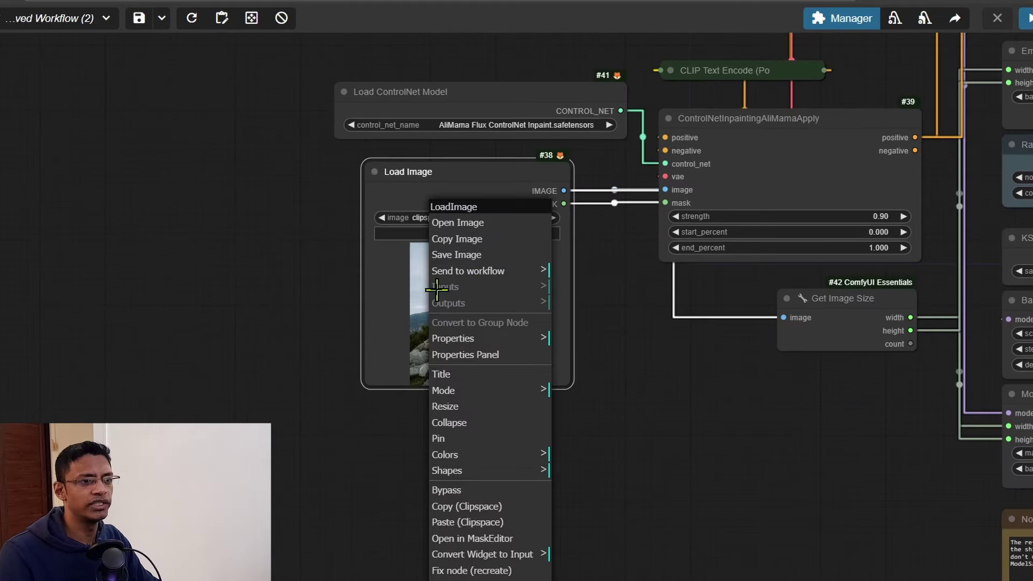
{"action": "left_click", "coordinate": [475, 227]}
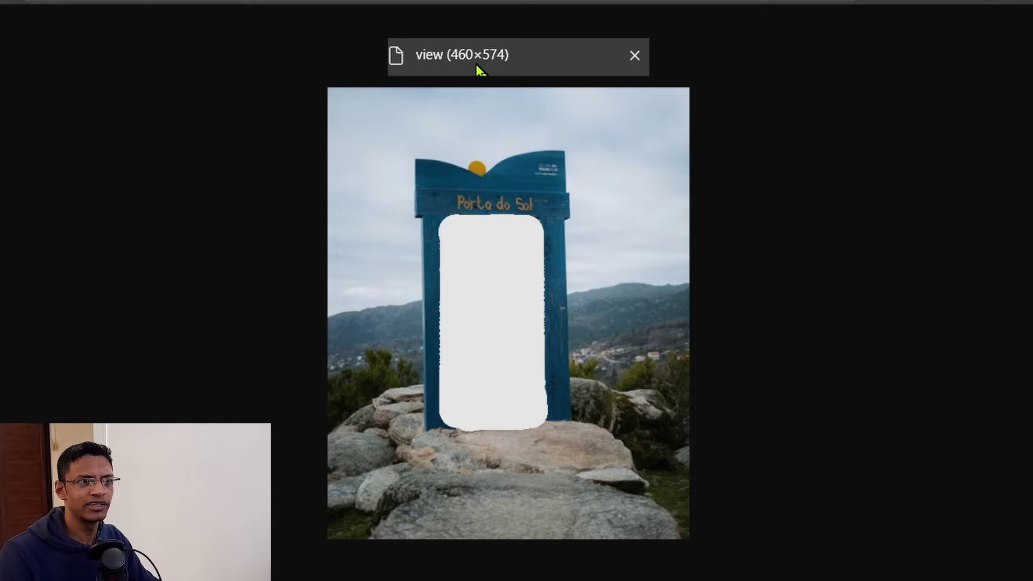
{"action": "left_click", "coordinate": [475, 70]}
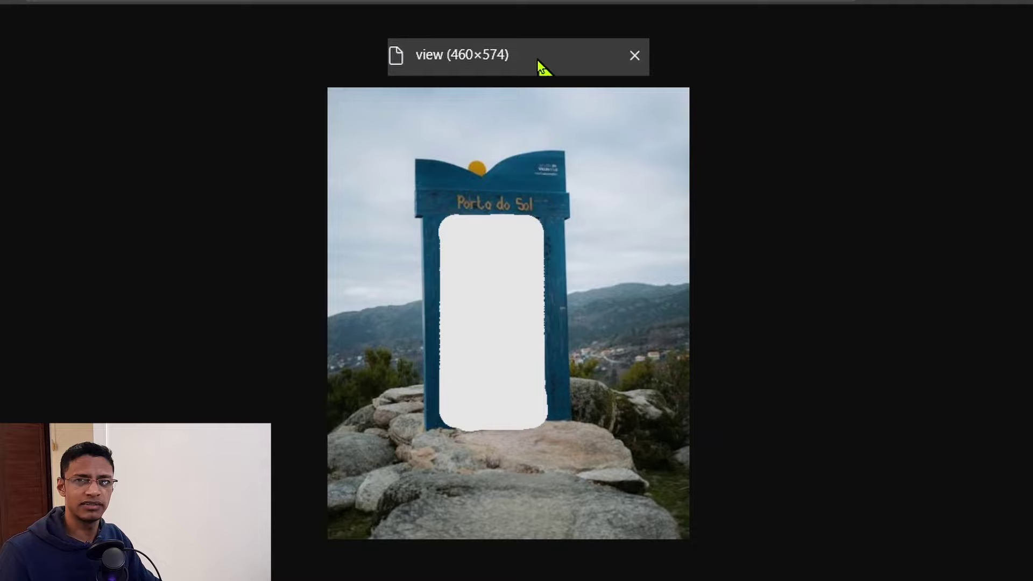
{"action": "key", "text": "ctrl+w"}
{"action": "left_click_drag", "start_coordinate": [477, 156], "coordinate": [387, 230]}
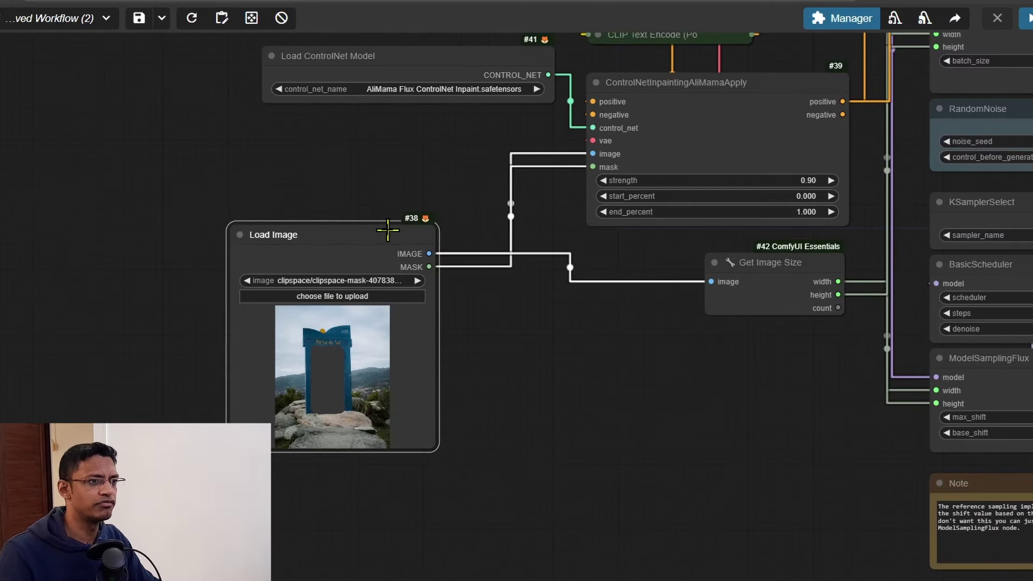
{"action": "left_click_drag", "start_coordinate": [780, 287], "coordinate": [864, 300]}
Insert an Image Resize node between the Load Image and Get Image Size nodes.
{"action": "scroll", "coordinate": [635, 299], "scroll_direction": "down", "scroll_amount": 3}
{"action": "double_click", "coordinate": [492, 161]}
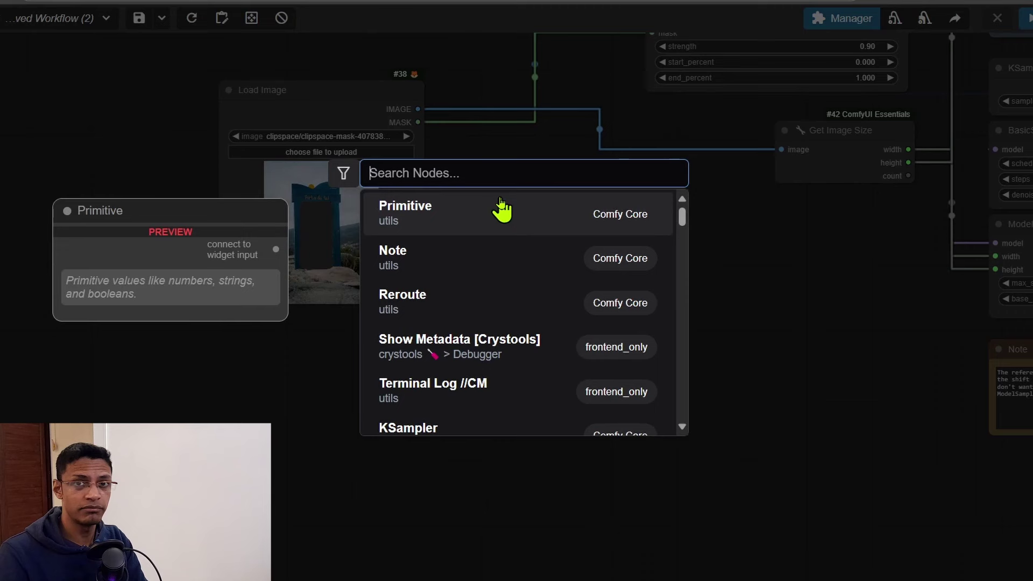
{"action": "type", "text": "resize"}
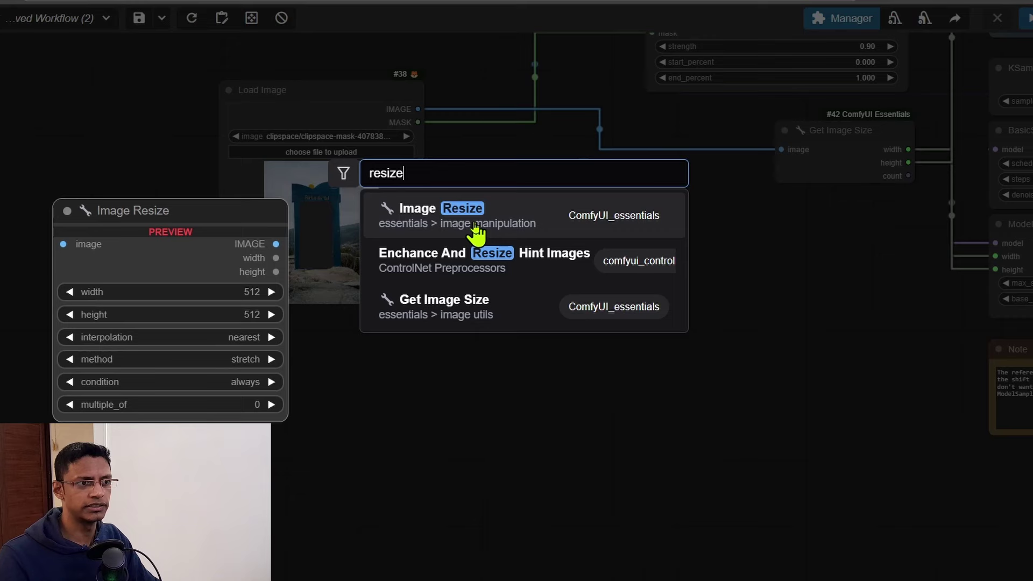
{"action": "left_click", "coordinate": [537, 226]}
{"action": "left_click_drag", "start_coordinate": [418, 109], "coordinate": [514, 203]}
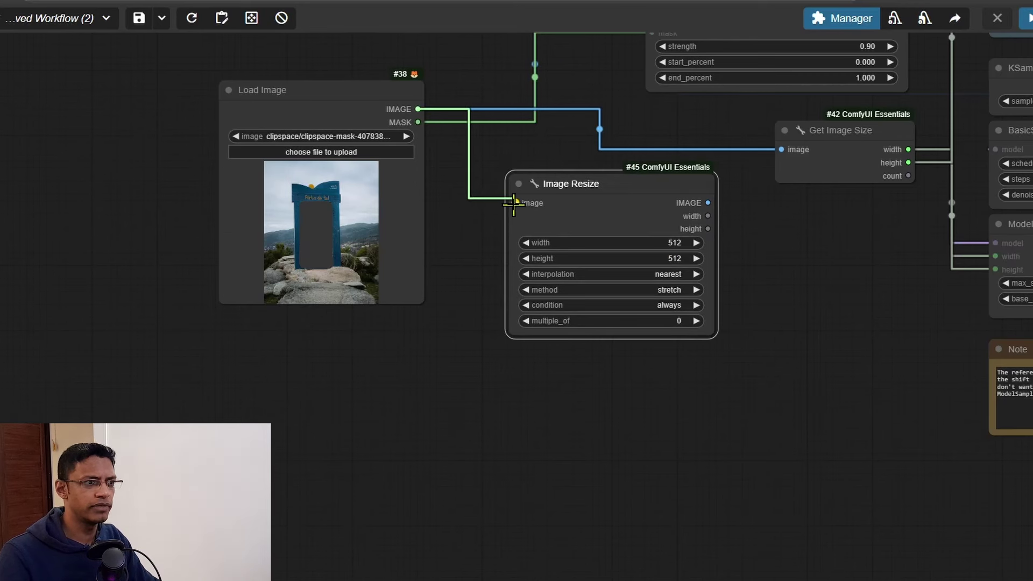
{"action": "scroll", "coordinate": [757, 242], "scroll_direction": "up", "scroll_amount": 5}
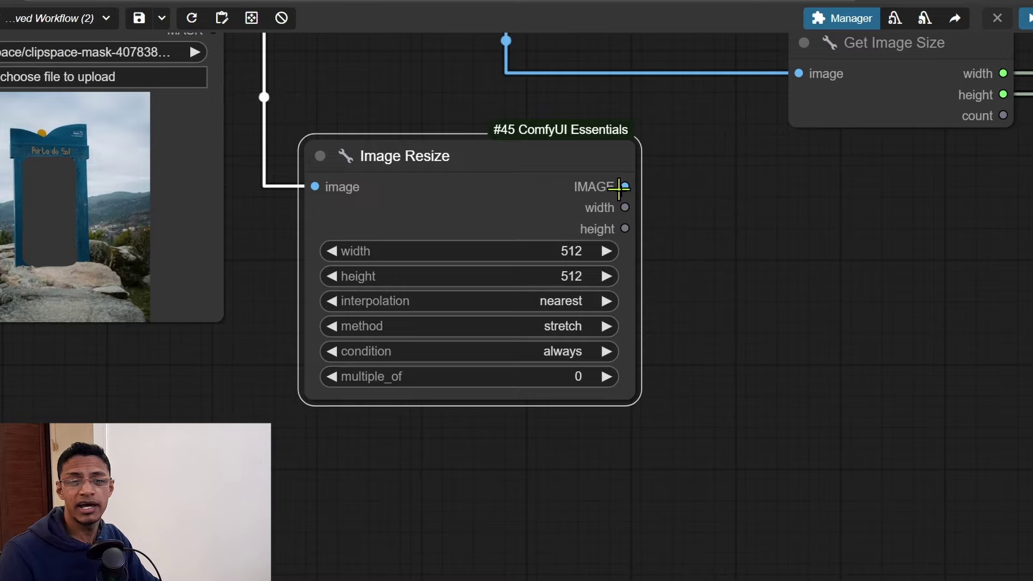
{"action": "scroll", "coordinate": [721, 289], "scroll_direction": "up", "scroll_amount": 5}
{"action": "left_click_drag", "start_coordinate": [594, 322], "coordinate": [768, 210]}
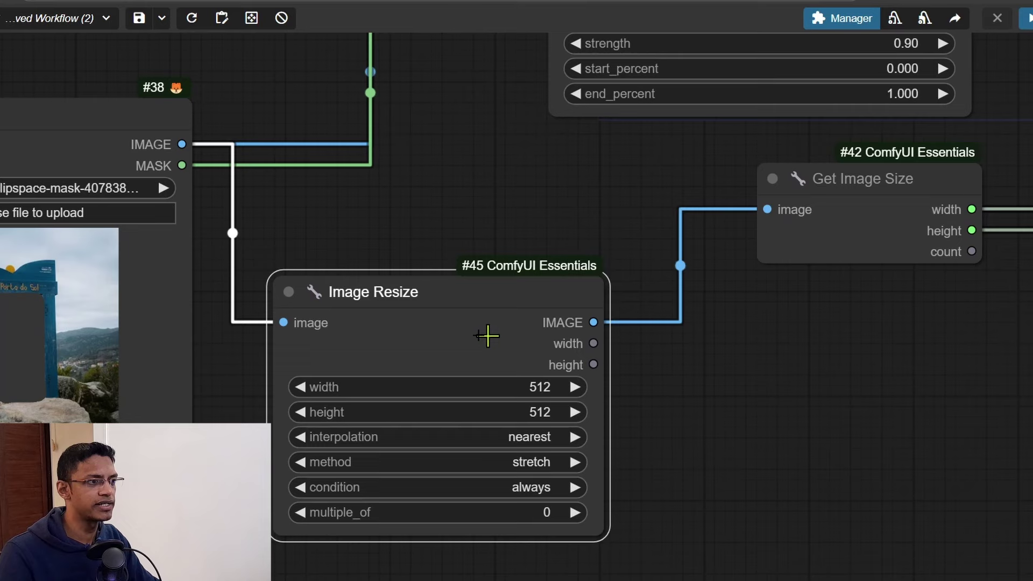
{"action": "left_click_drag", "start_coordinate": [486, 334], "coordinate": [540, 257]}
{"action": "scroll", "coordinate": [733, 321], "scroll_direction": "down", "scroll_amount": 1}
Set Image Resize to keep proportion with width 720 and height 1280.
{"action": "left_click", "coordinate": [759, 307]}
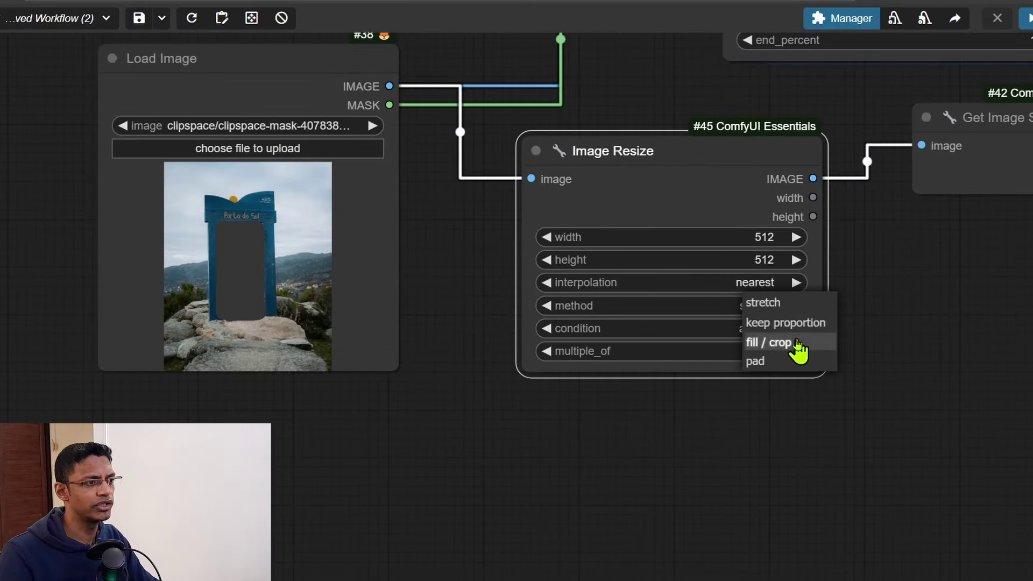
{"action": "left_click", "coordinate": [787, 323]}
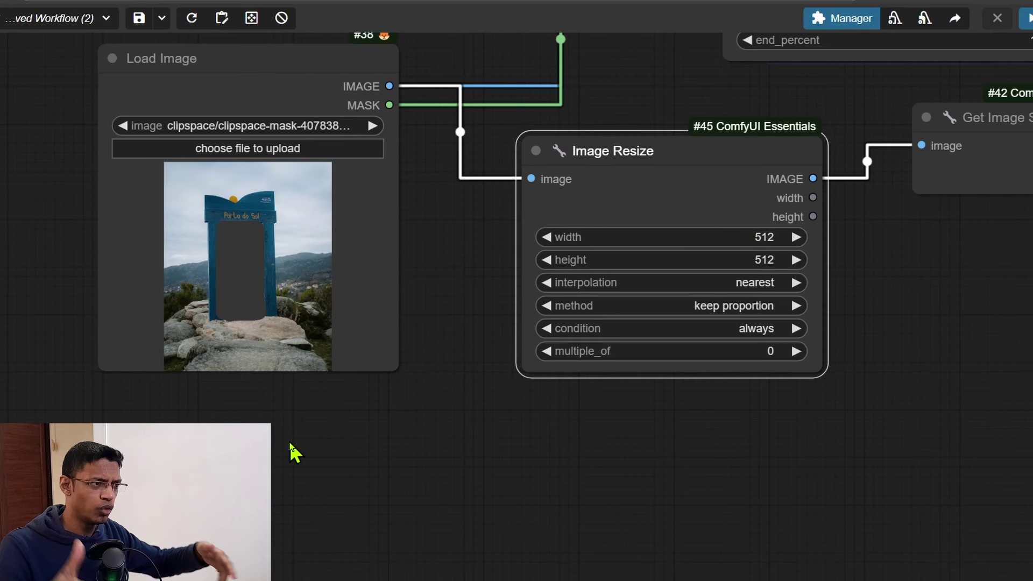
{"action": "left_click", "coordinate": [775, 239]}
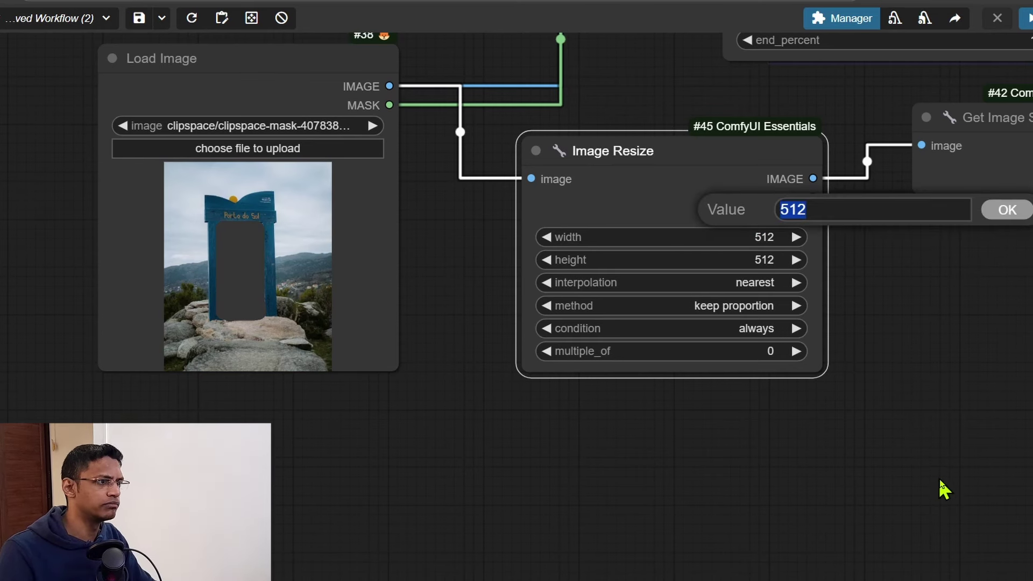
{"action": "type", "text": "720"}
{"action": "key", "text": "Return"}
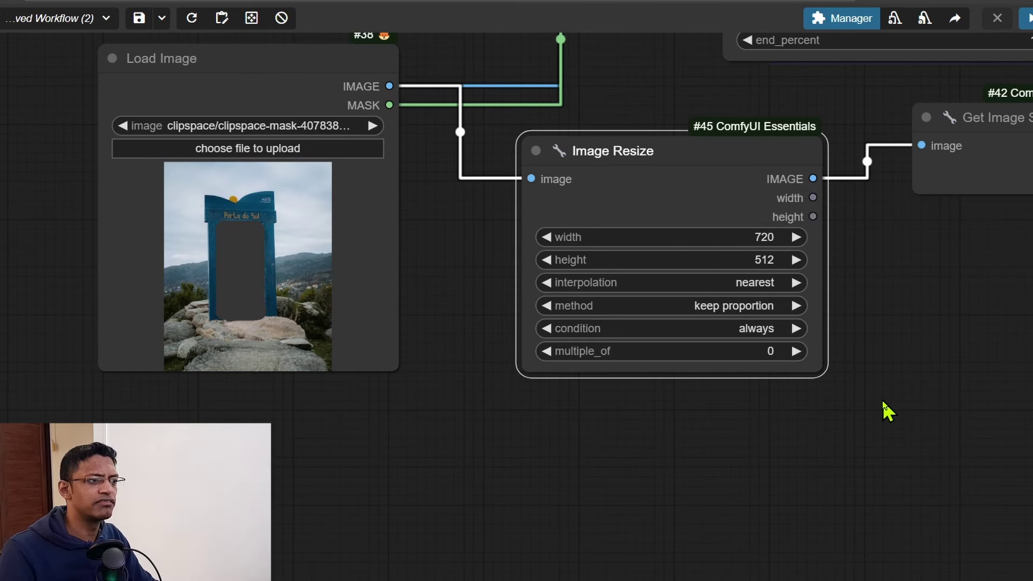
{"action": "left_click_drag", "start_coordinate": [757, 258], "coordinate": [941, 451]}
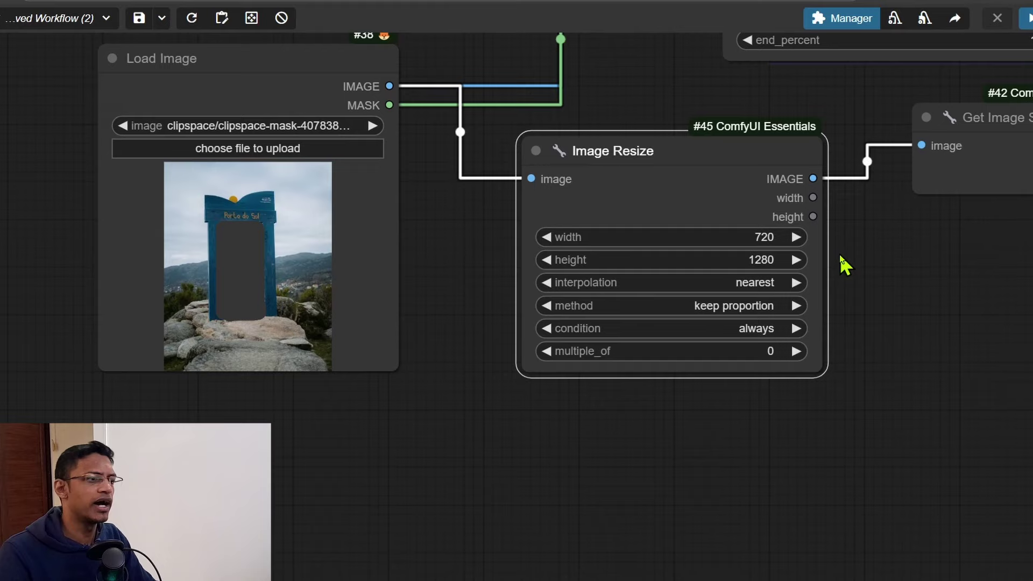
Attach a Preview Image node to the Image Resize output and view the swirling purple portal result.
{"action": "scroll", "coordinate": [904, 403], "scroll_direction": "down", "scroll_amount": 3}
{"action": "left_click_drag", "start_coordinate": [608, 222], "coordinate": [697, 257]}
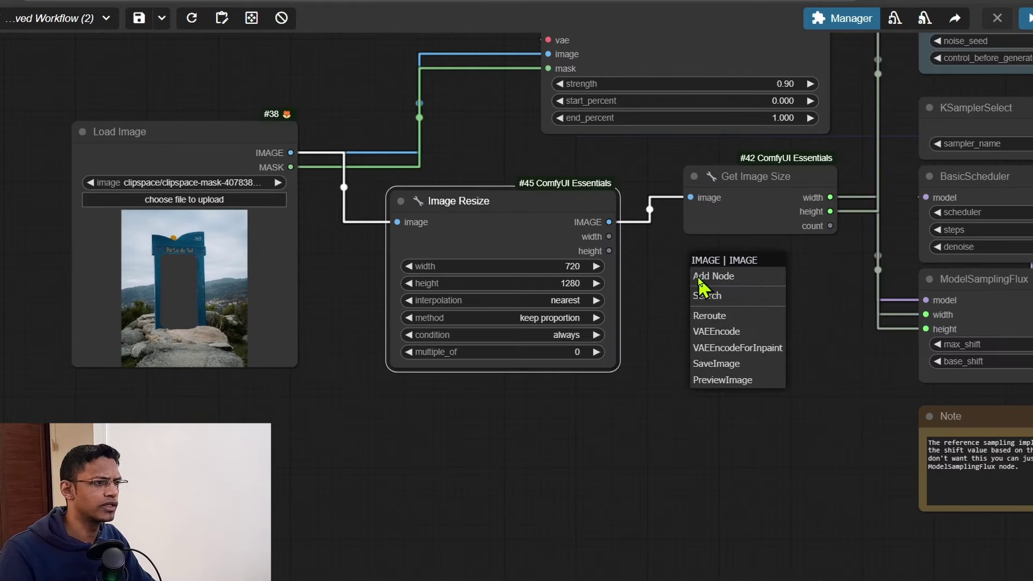
{"action": "left_click", "coordinate": [747, 378]}
{"action": "left_click_drag", "start_coordinate": [764, 265], "coordinate": [745, 308]}
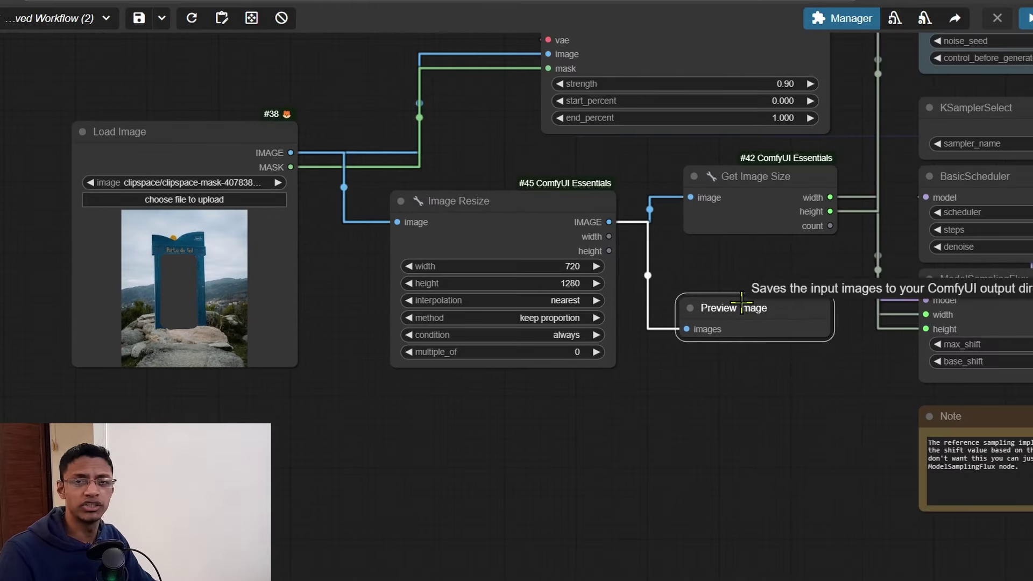
{"action": "scroll", "coordinate": [775, 487], "scroll_direction": "down", "scroll_amount": 5}
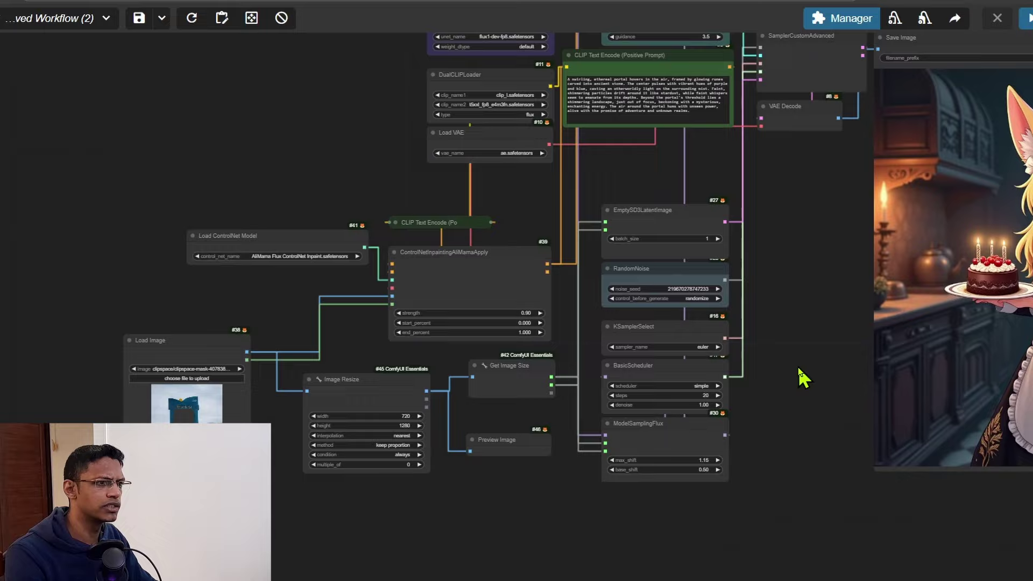
{"action": "left_click_drag", "start_coordinate": [798, 370], "coordinate": [676, 450]}
{"action": "scroll", "coordinate": [676, 451], "scroll_direction": "up", "scroll_amount": 3}
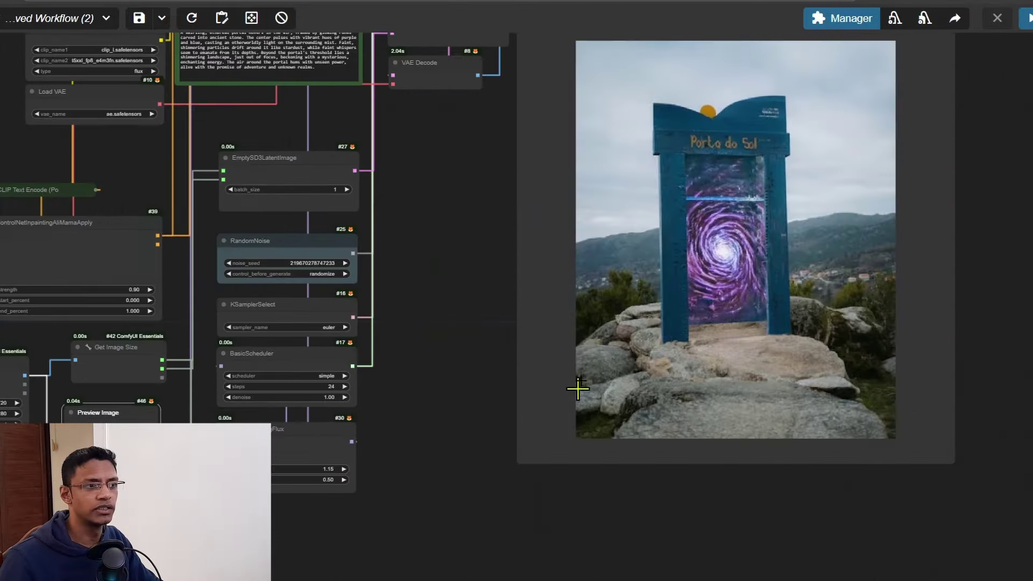
{"action": "scroll", "coordinate": [579, 212], "scroll_direction": "up", "scroll_amount": 2}
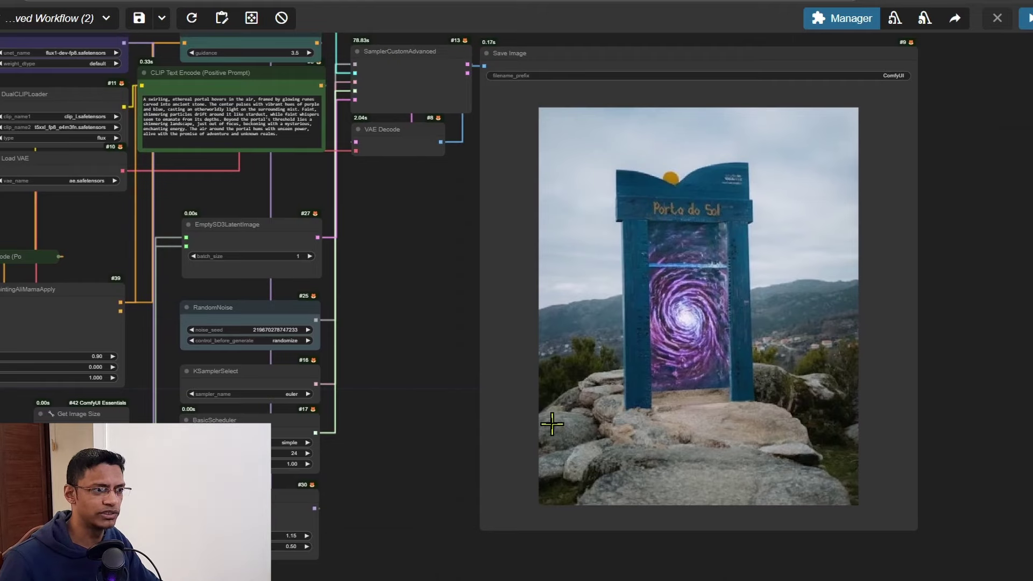
{"action": "scroll", "coordinate": [696, 410], "scroll_direction": "up", "scroll_amount": 5}
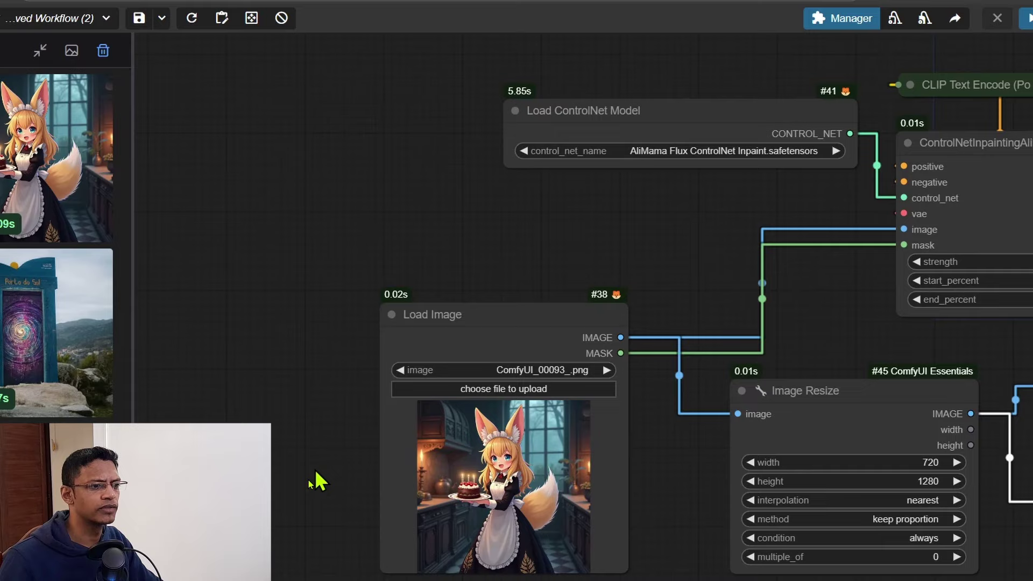
Close the gallery and paint a mask over the cake in the fox-maid image in MaskEditor.
{"action": "left_click_drag", "start_coordinate": [316, 479], "coordinate": [300, 315]}
{"action": "key", "text": "q"}
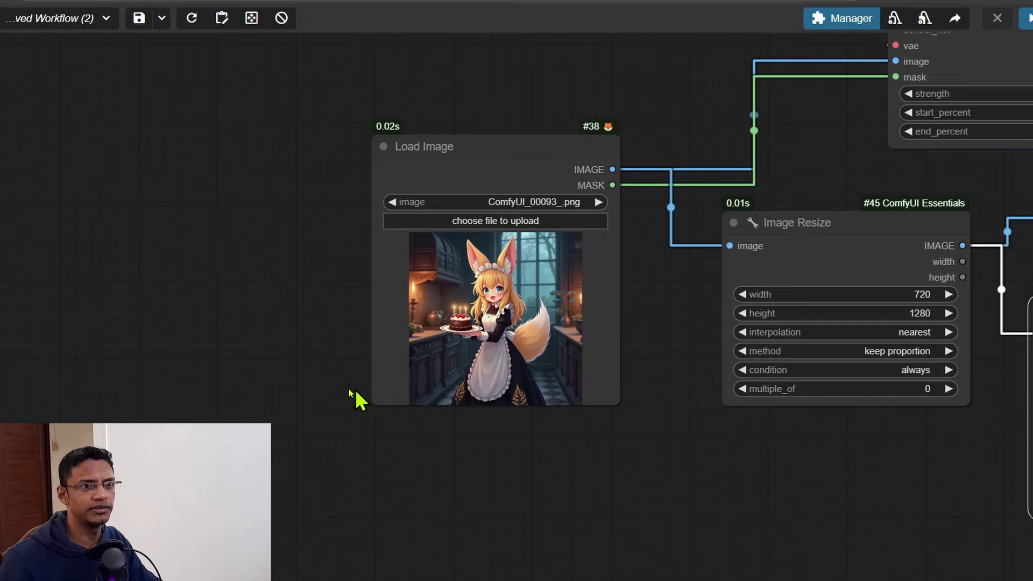
{"action": "scroll", "coordinate": [581, 369], "scroll_direction": "up", "scroll_amount": 10}
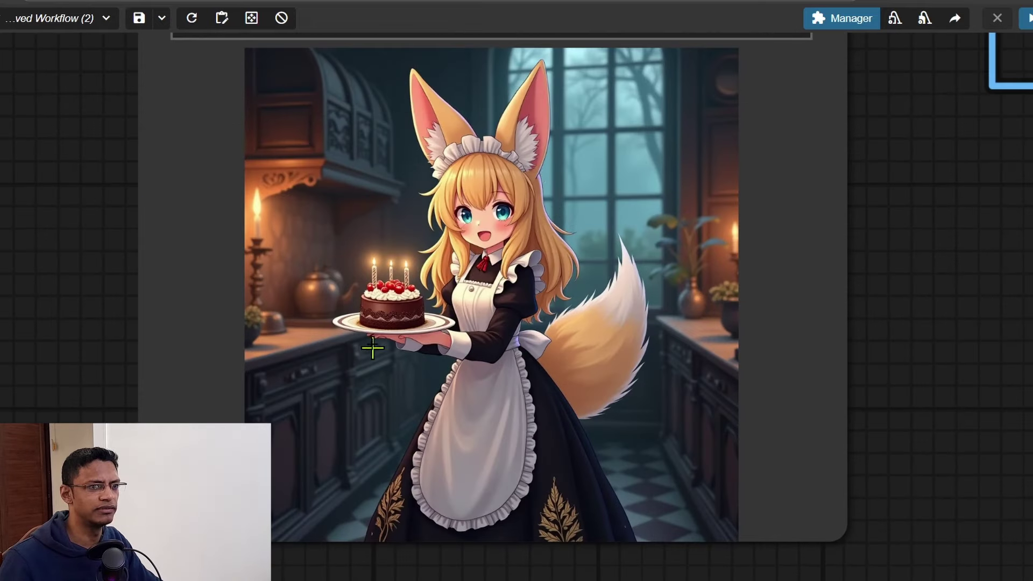
{"action": "right_click", "coordinate": [399, 306]}
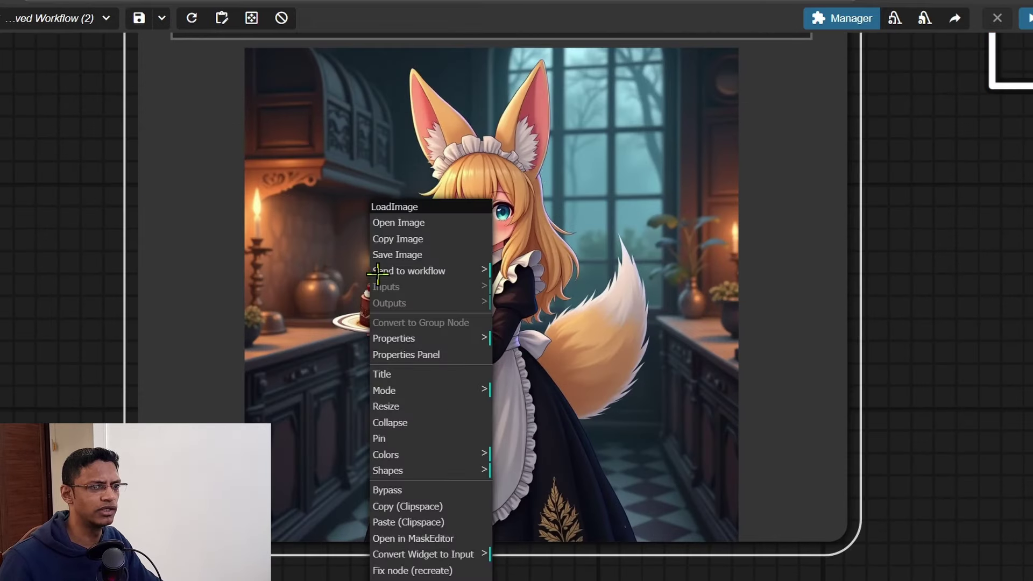
{"action": "left_click", "coordinate": [420, 539]}
{"action": "left_click_drag", "start_coordinate": [380, 340], "coordinate": [427, 346]}
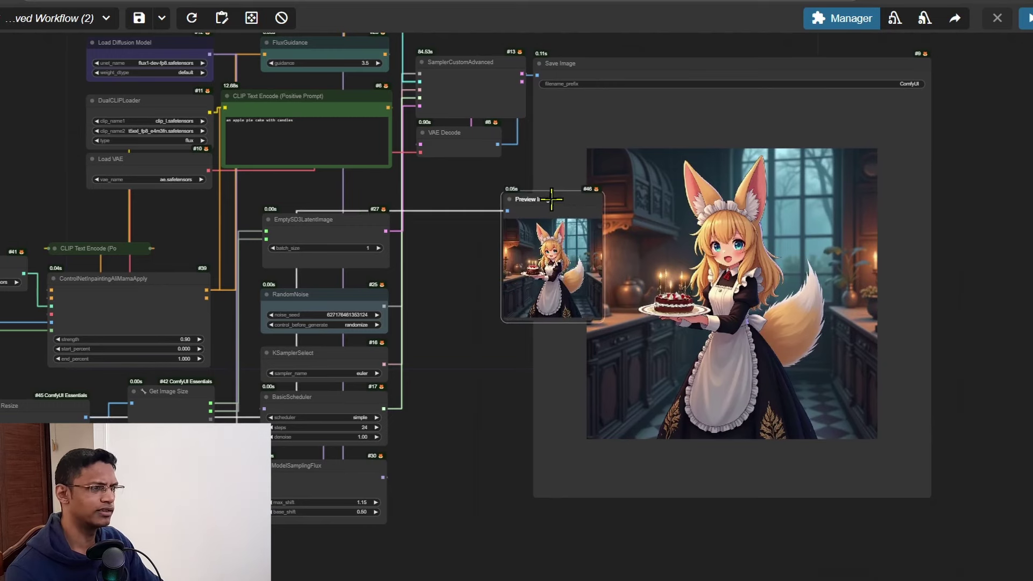
{"action": "scroll", "coordinate": [643, 306], "scroll_direction": "up", "scroll_amount": 8}
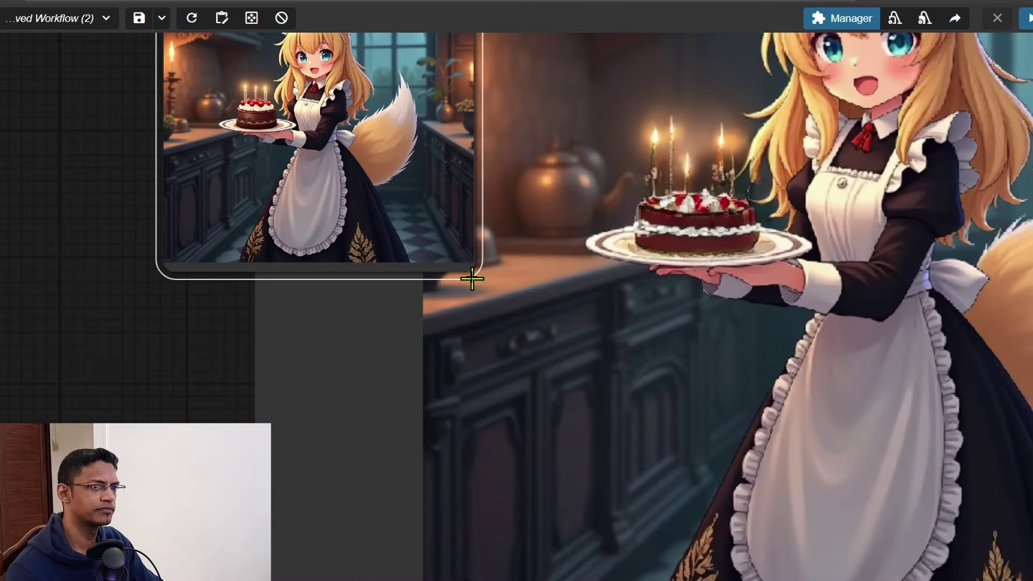
{"action": "scroll", "coordinate": [472, 279], "scroll_direction": "down", "scroll_amount": 3}
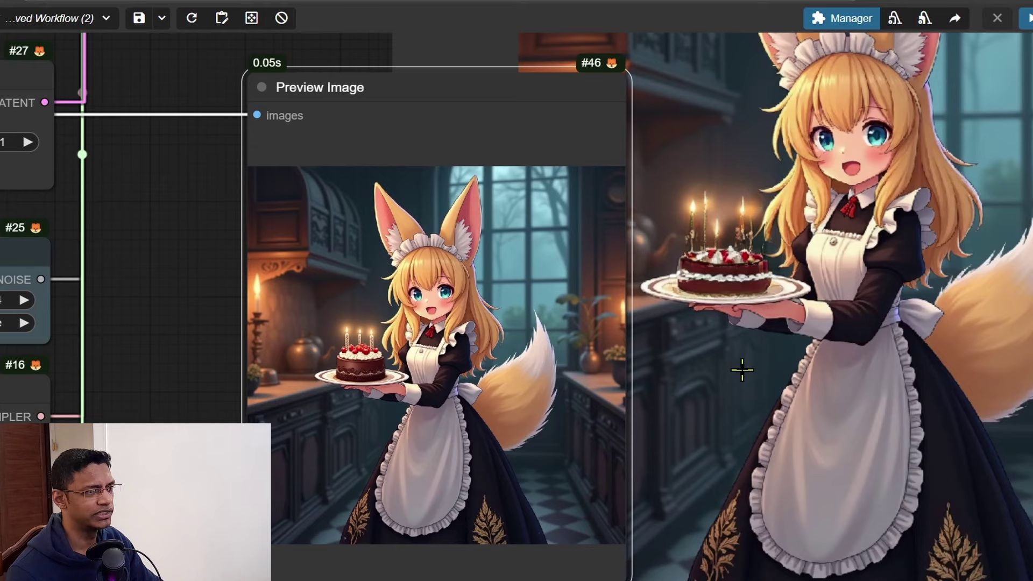
{"action": "scroll", "coordinate": [424, 111], "scroll_direction": "down", "scroll_amount": 6}
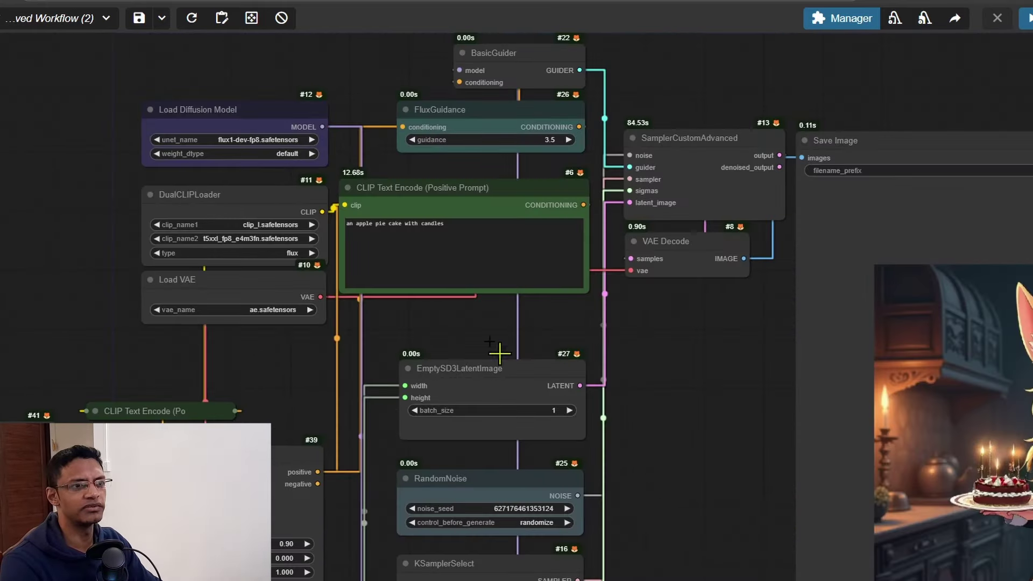
{"action": "scroll", "coordinate": [496, 353], "scroll_direction": "up", "scroll_amount": 5}
{"action": "scroll", "coordinate": [391, 315], "scroll_direction": "down", "scroll_amount": 5}
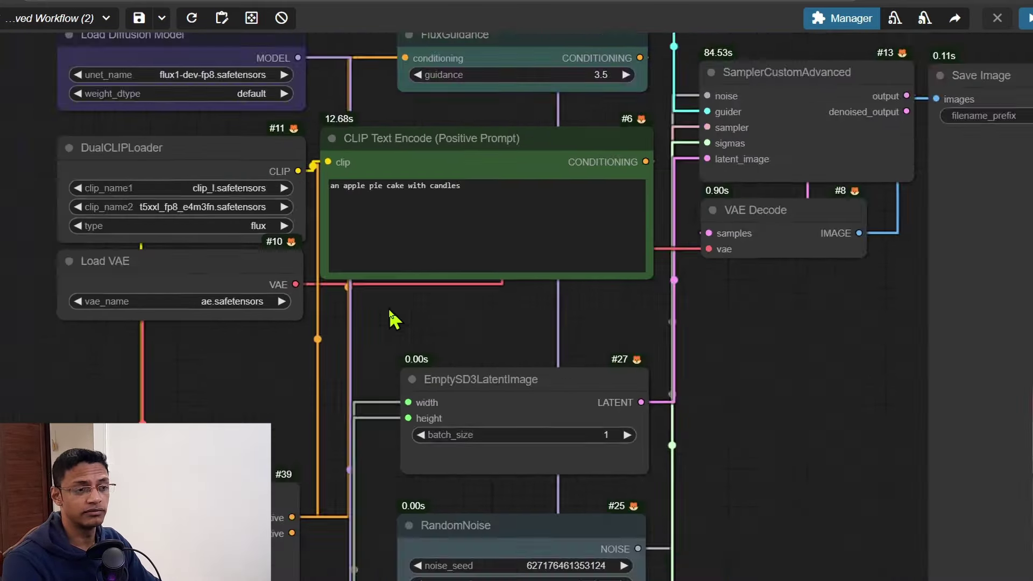
{"action": "scroll", "coordinate": [321, 339], "scroll_direction": "up", "scroll_amount": 5}
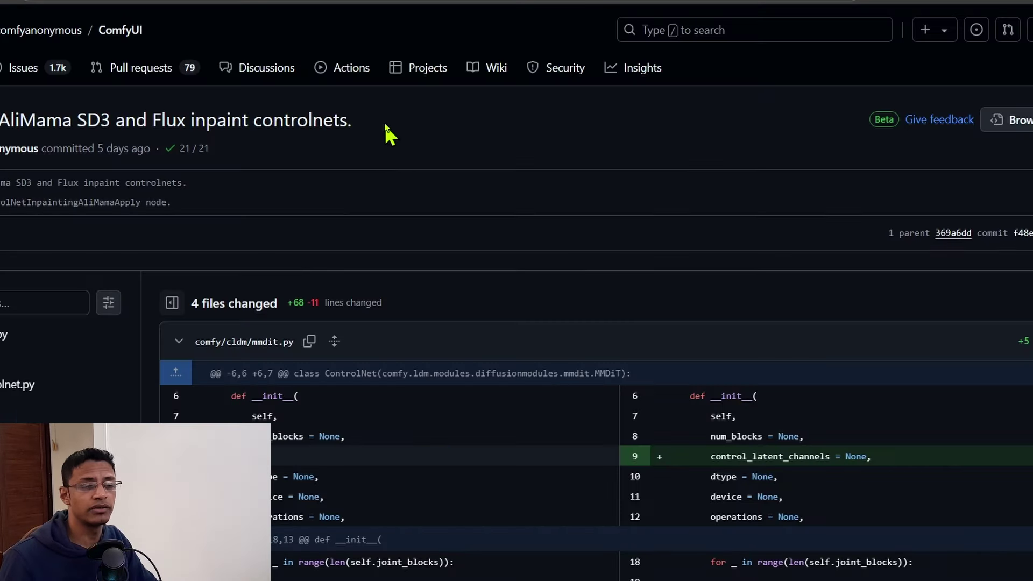
Highlight the title of the 'AliMama SD3 and Flux inpaint controlnets.' commit, then clear the selection.
{"action": "left_click_drag", "start_coordinate": [385, 124], "coordinate": [0, 121]}
{"action": "left_click", "coordinate": [489, 189]}
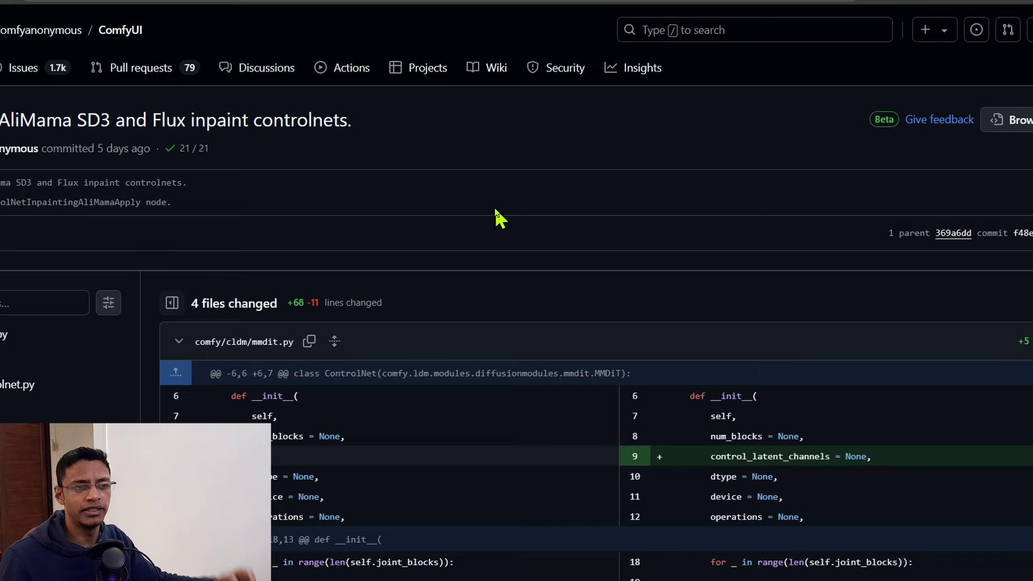